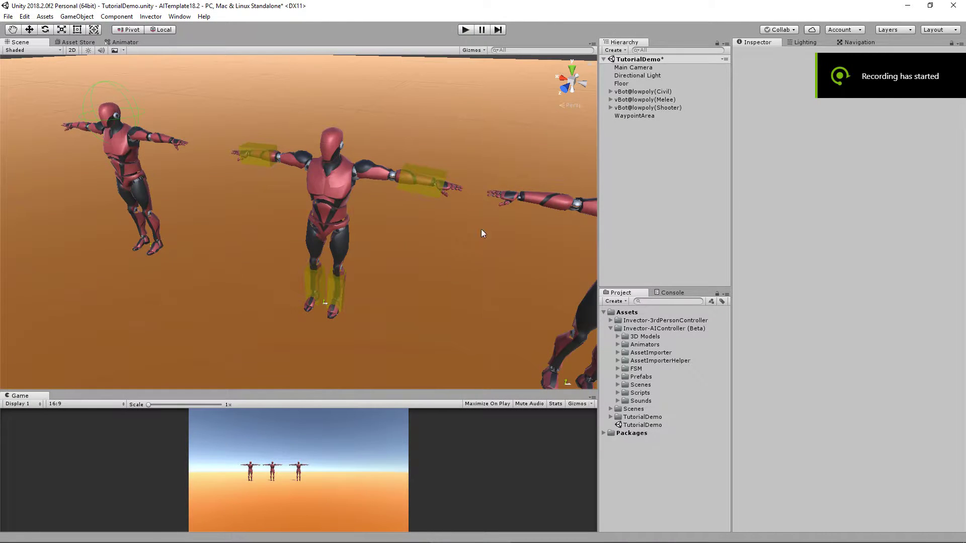
Open the Detection settings in the AI Melee Controller properties of the vBot@lowpoly(Melee) character.
{"action": "right_click_drag", "start_coordinate": [435, 197], "coordinate": [441, 216]}
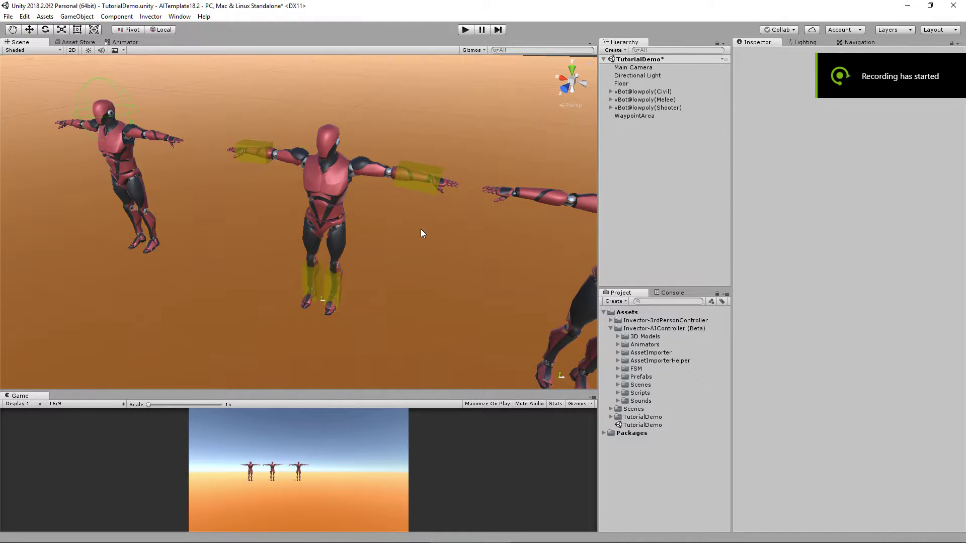
{"action": "left_click", "coordinate": [331, 188]}
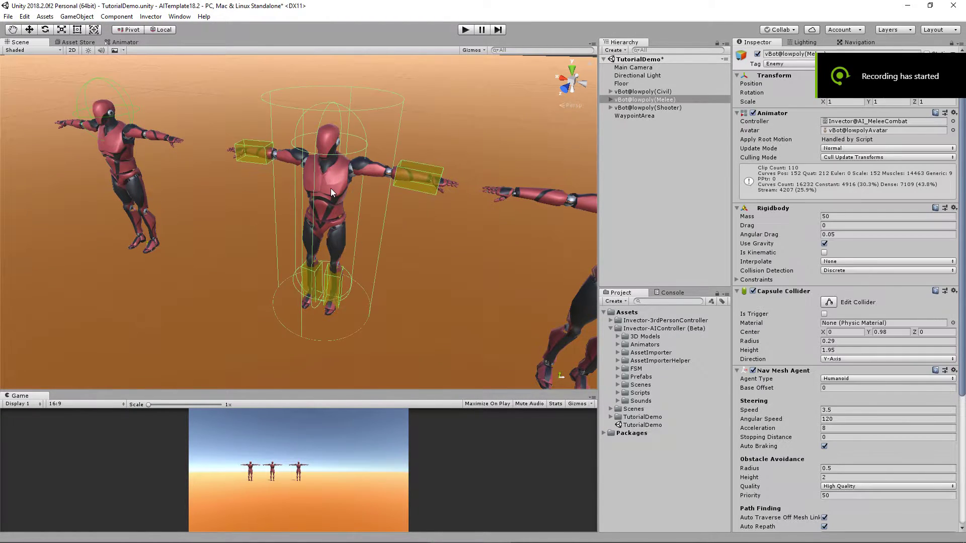
{"action": "scroll", "coordinate": [840, 288], "scroll_direction": "down", "scroll_amount": 5}
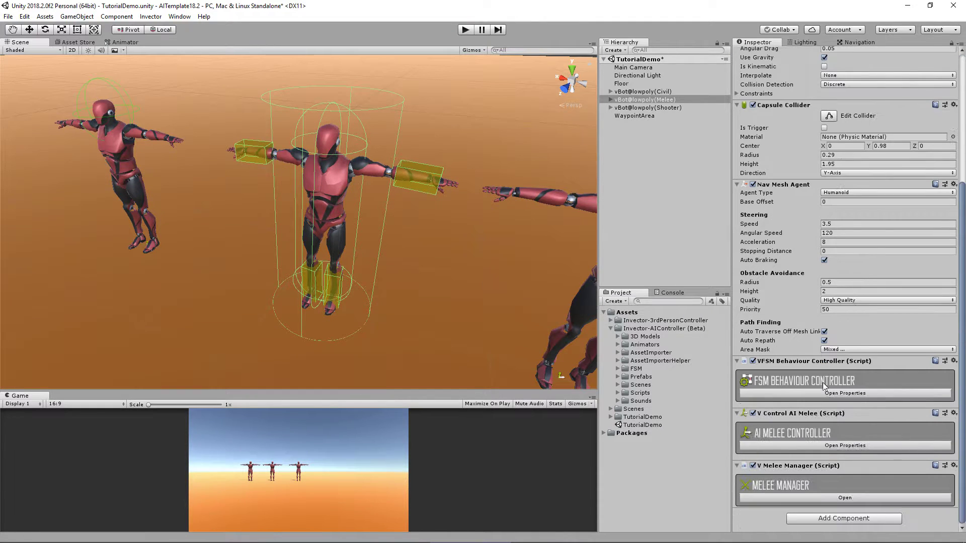
{"action": "left_click", "coordinate": [816, 443]}
{"action": "scroll", "coordinate": [814, 436], "scroll_direction": "down", "scroll_amount": 4}
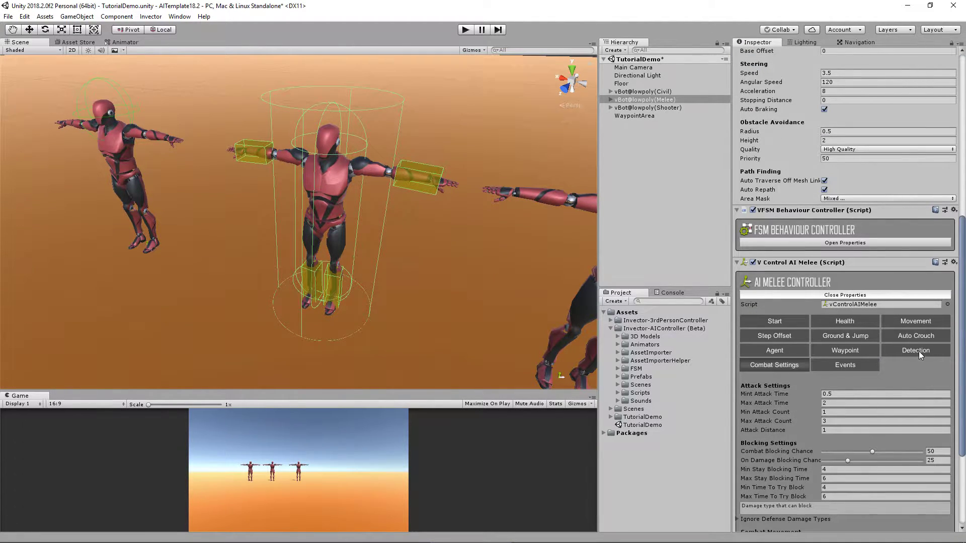
{"action": "left_click", "coordinate": [919, 351]}
{"action": "scroll", "coordinate": [924, 350], "scroll_direction": "down", "scroll_amount": 3}
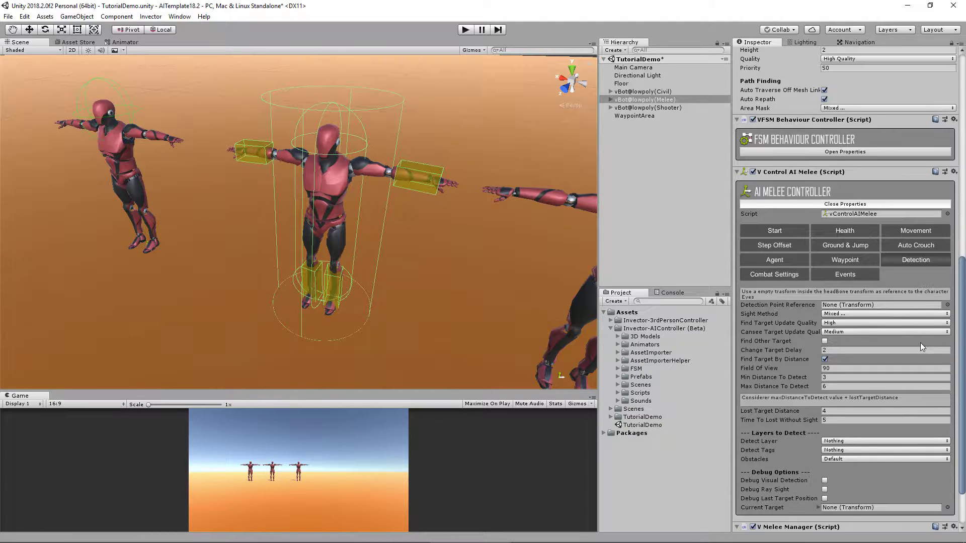
Set both Detect Layer and Detect Tags to Player, and enable Debug Visual Detection for the melee bot.
{"action": "left_click", "coordinate": [846, 412]}
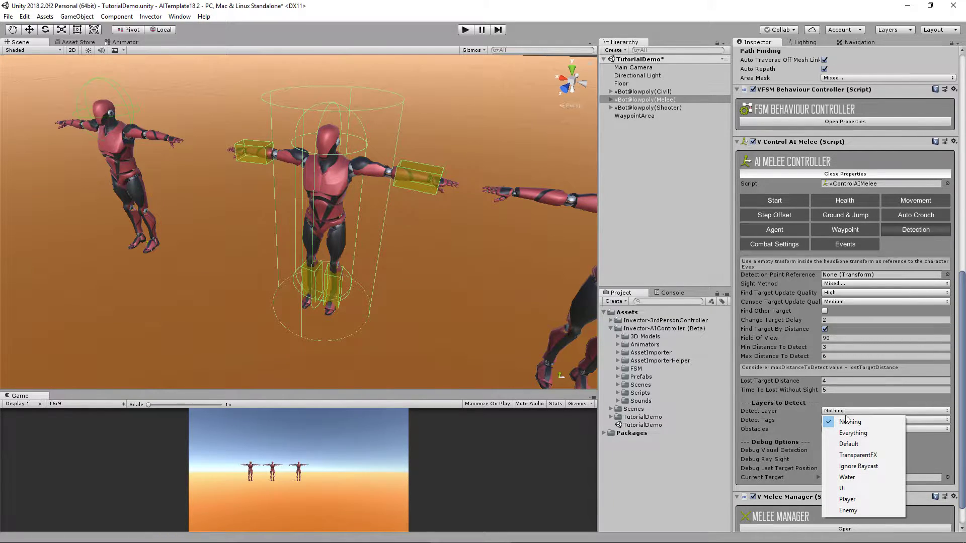
{"action": "left_click", "coordinate": [849, 500]}
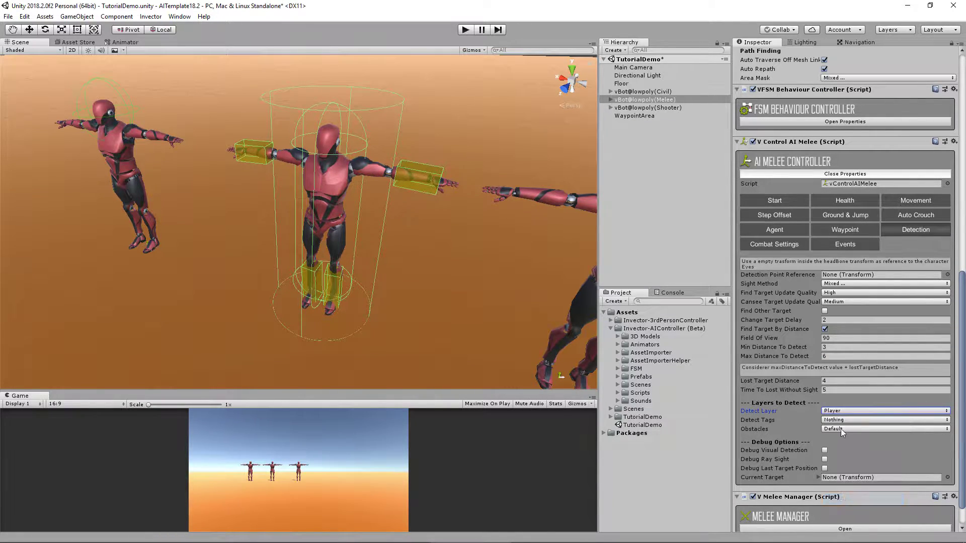
{"action": "left_click", "coordinate": [846, 421]}
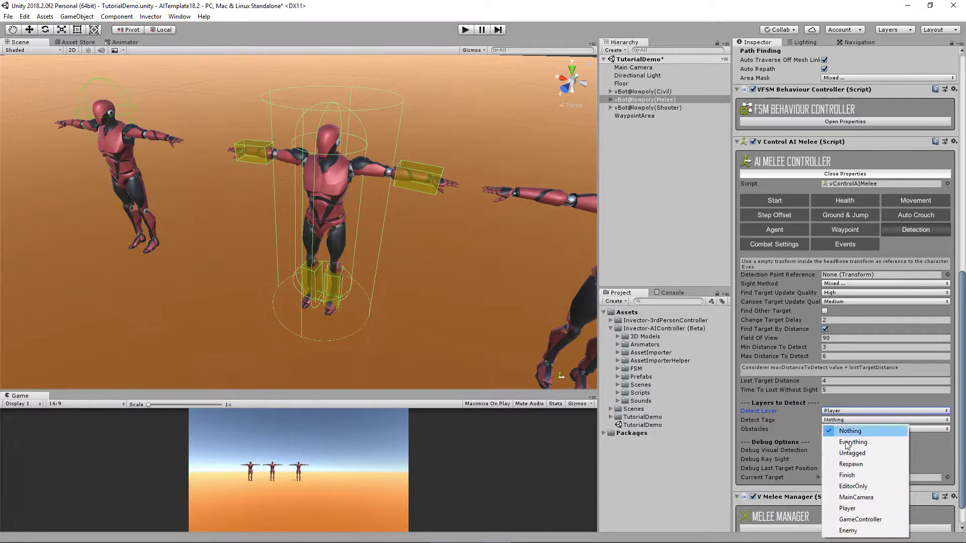
{"action": "left_click", "coordinate": [845, 508]}
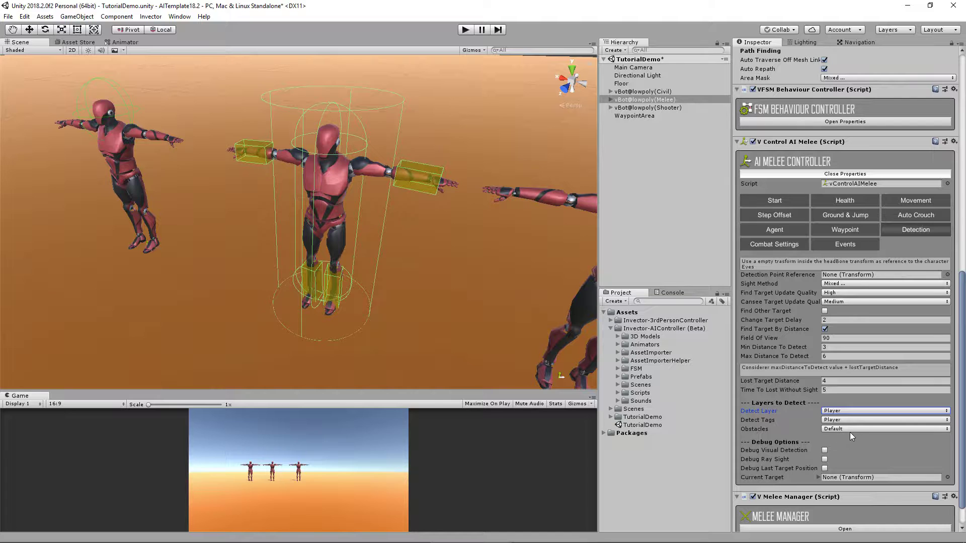
{"action": "left_click", "coordinate": [825, 450]}
{"action": "right_click_drag", "start_coordinate": [474, 273], "coordinate": [393, 266]}
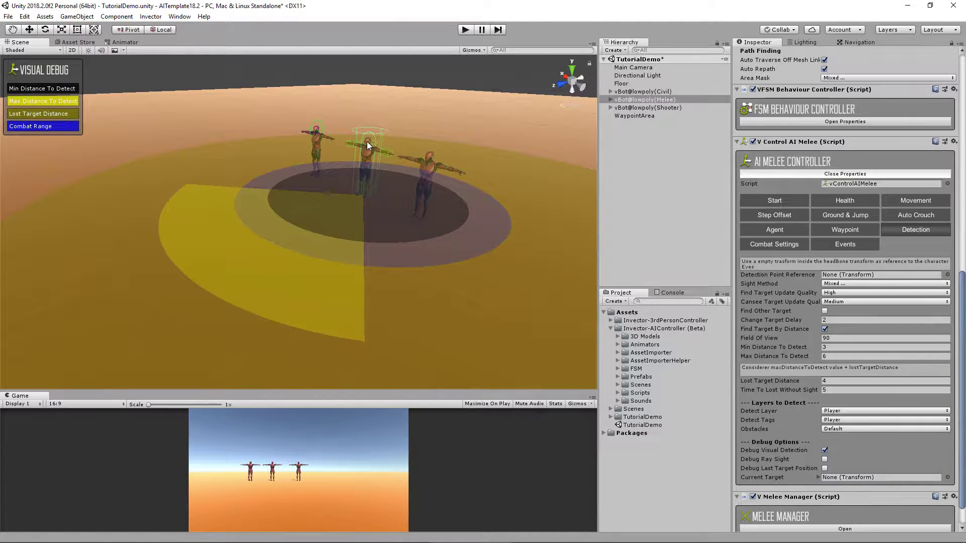
Create an empty child object named Eyes under the melee bot's Head bone.
{"action": "left_click", "coordinate": [611, 100]}
{"action": "left_click", "coordinate": [617, 108]}
{"action": "left_click", "coordinate": [624, 132]}
{"action": "left_click", "coordinate": [632, 140]}
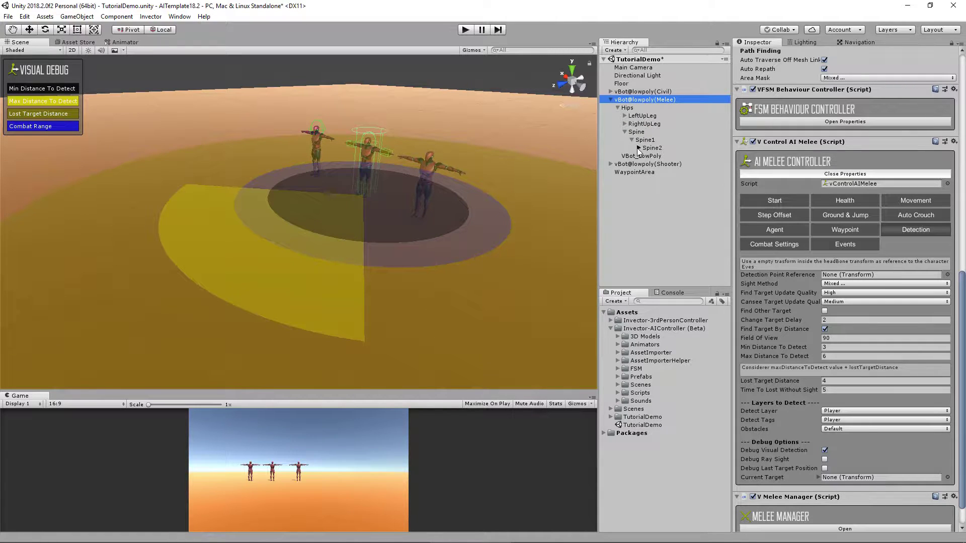
{"action": "left_click", "coordinate": [639, 148]}
{"action": "left_click", "coordinate": [646, 164]}
{"action": "right_click", "coordinate": [659, 172]}
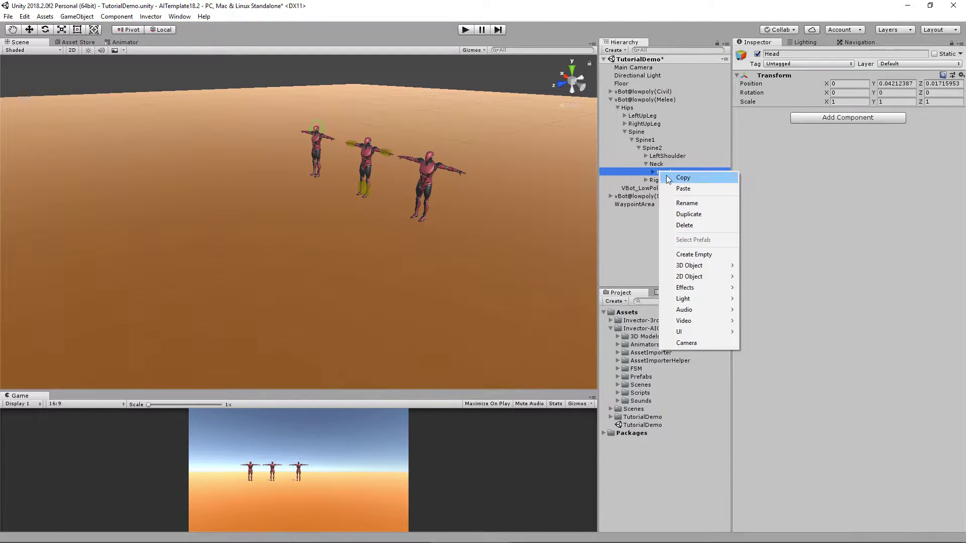
{"action": "left_click", "coordinate": [696, 255]}
{"action": "type", "text": "Eyes"}
{"action": "key", "text": "Return"}
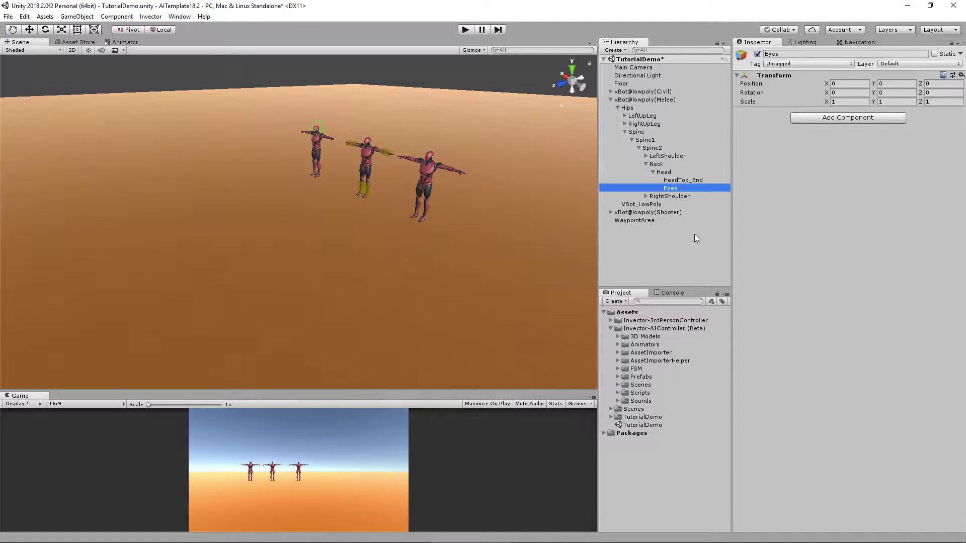
Move the Eyes object up and forward to the front of the bot's face, at about Y 0.084 and Z 0.132.
{"action": "key", "text": "f"}
{"action": "left_click", "coordinate": [672, 189]}
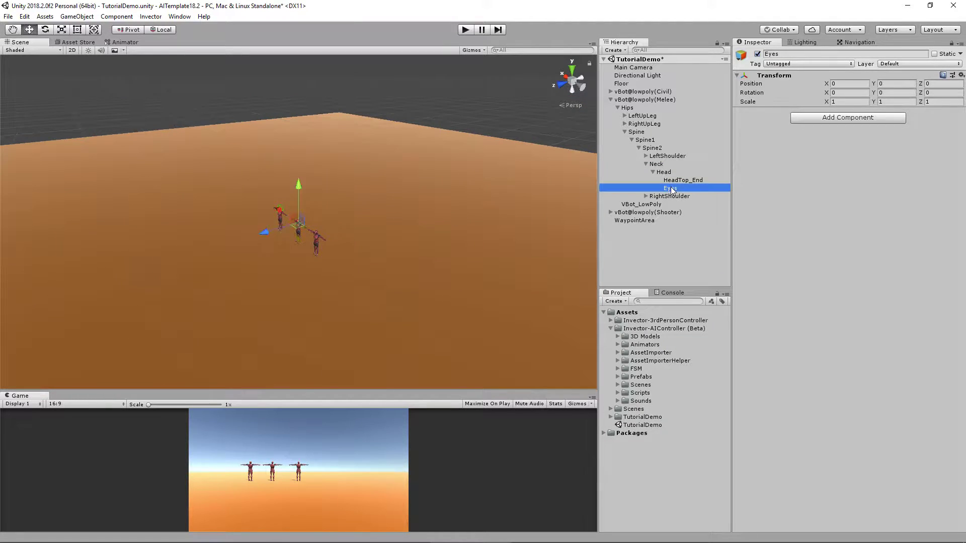
{"action": "right_click_drag", "start_coordinate": [281, 234], "coordinate": [577, 218], "text": "alt"}
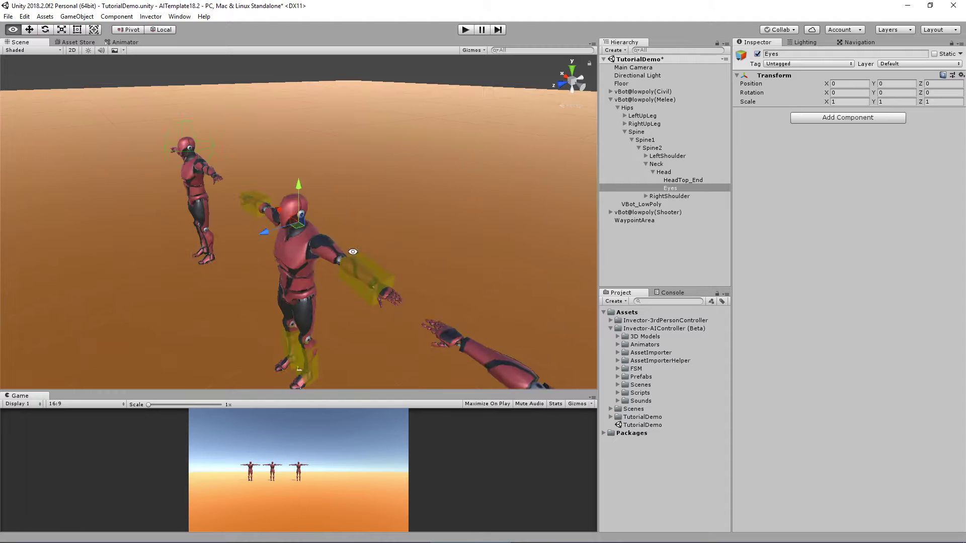
{"action": "left_click_drag", "start_coordinate": [353, 252], "coordinate": [301, 182], "text": "alt"}
{"action": "left_click_drag", "start_coordinate": [262, 213], "coordinate": [246, 215]}
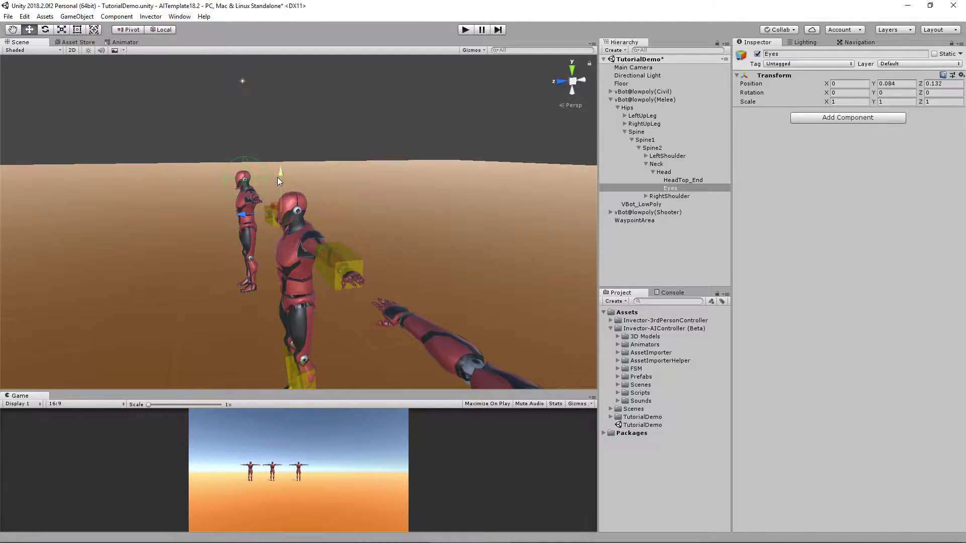
{"action": "left_click_drag", "start_coordinate": [276, 177], "coordinate": [374, 212]}
Assign Eyes as the melee bot's Detection Point Reference and turn off Debug Visual Detection.
{"action": "left_click", "coordinate": [638, 100]}
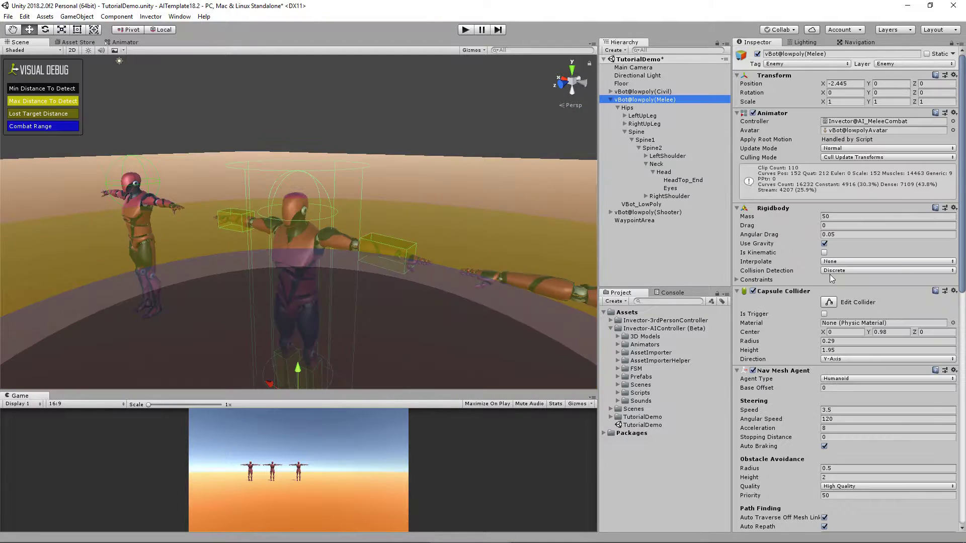
{"action": "scroll", "coordinate": [829, 273], "scroll_direction": "down", "scroll_amount": 10}
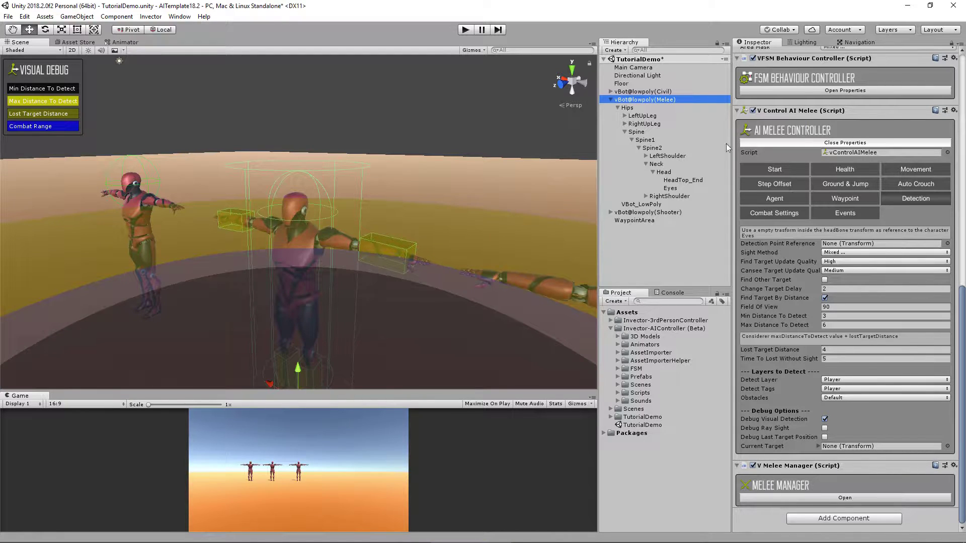
{"action": "left_click_drag", "start_coordinate": [671, 190], "coordinate": [837, 246]}
{"action": "left_click_drag", "start_coordinate": [354, 260], "coordinate": [354, 236], "text": "alt"}
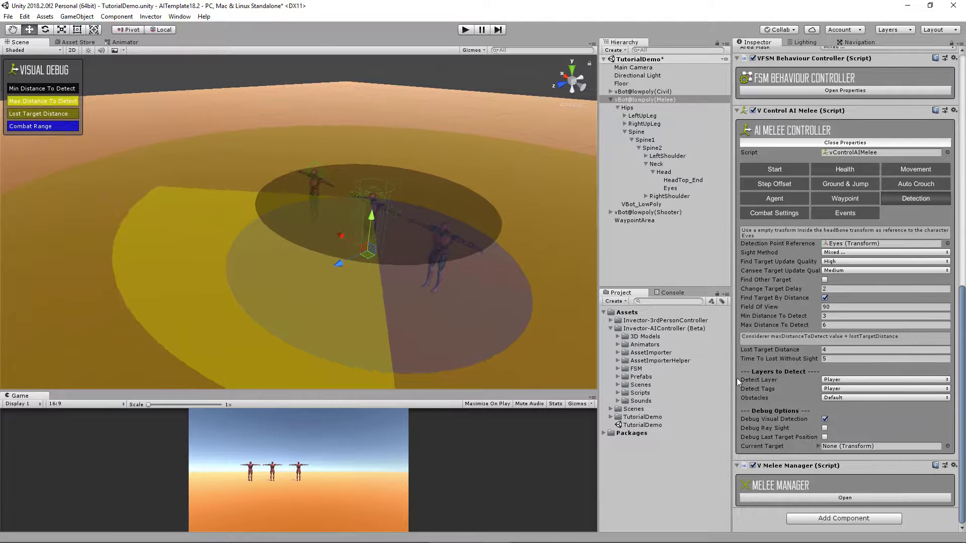
{"action": "left_click", "coordinate": [825, 419]}
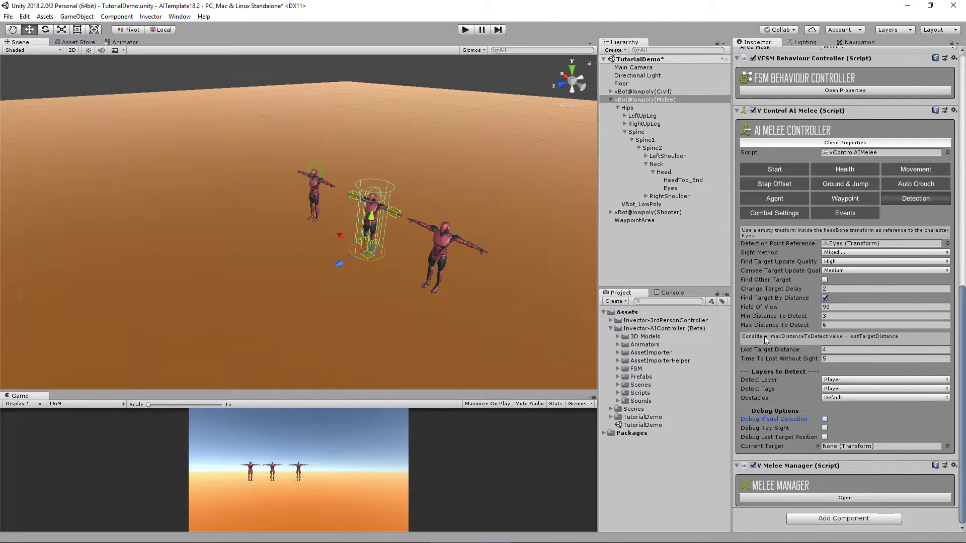
{"action": "left_click", "coordinate": [610, 100]}
Place the vFPSController prefab from the FPSController Prefab folder on the floor in front of the three bots.
{"action": "left_click_drag", "start_coordinate": [379, 264], "coordinate": [668, 274], "text": "alt"}
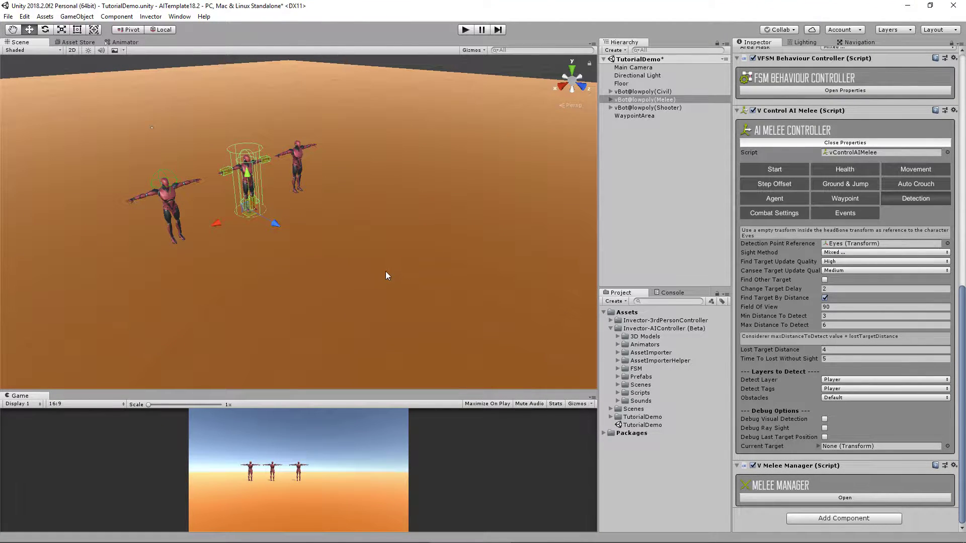
{"action": "left_click", "coordinate": [617, 393]}
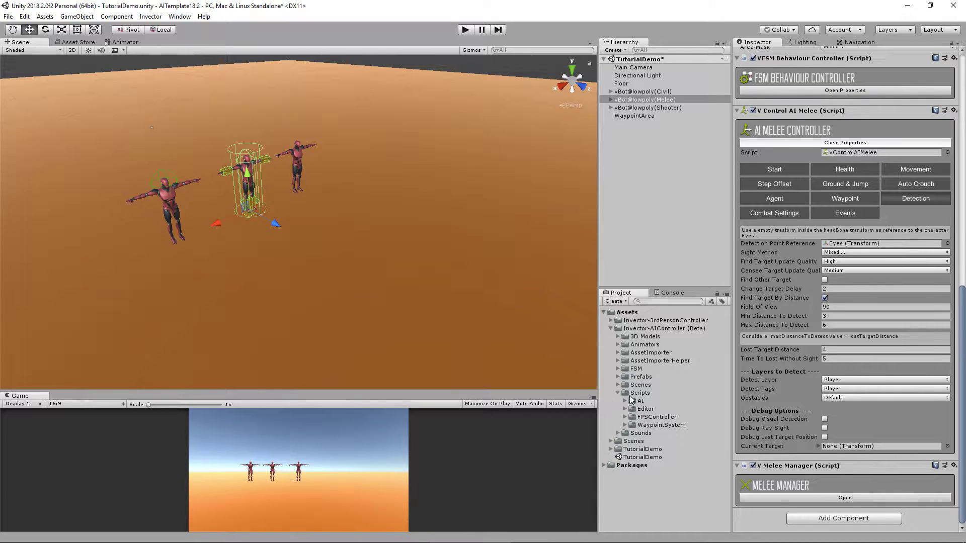
{"action": "left_click", "coordinate": [624, 417]}
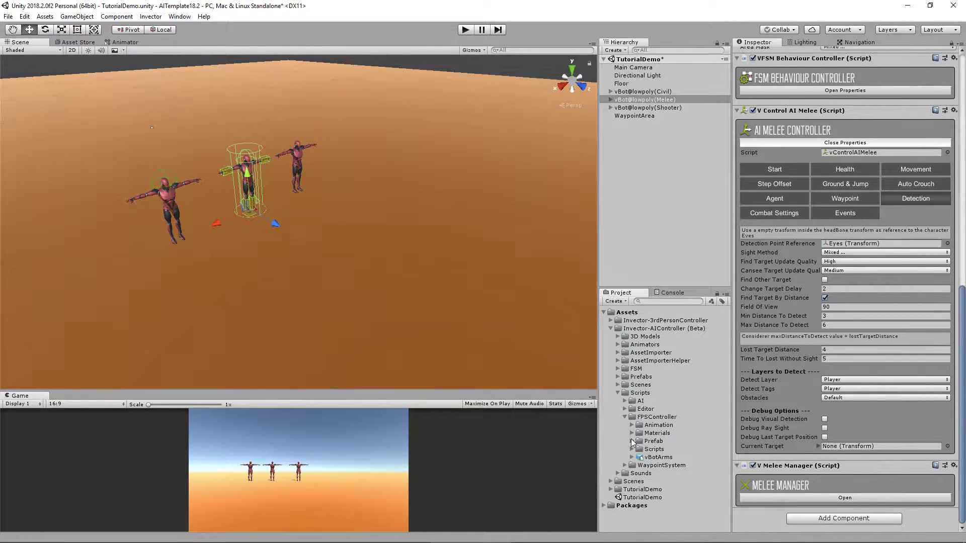
{"action": "left_click", "coordinate": [632, 442]}
{"action": "left_click_drag", "start_coordinate": [672, 450], "coordinate": [374, 301]}
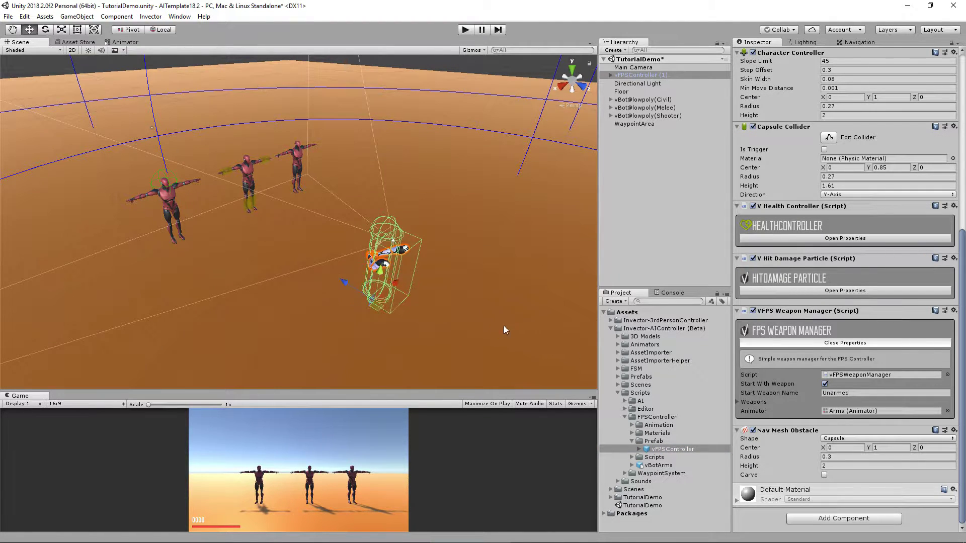
{"action": "scroll", "coordinate": [834, 209], "scroll_direction": "up", "scroll_amount": 6}
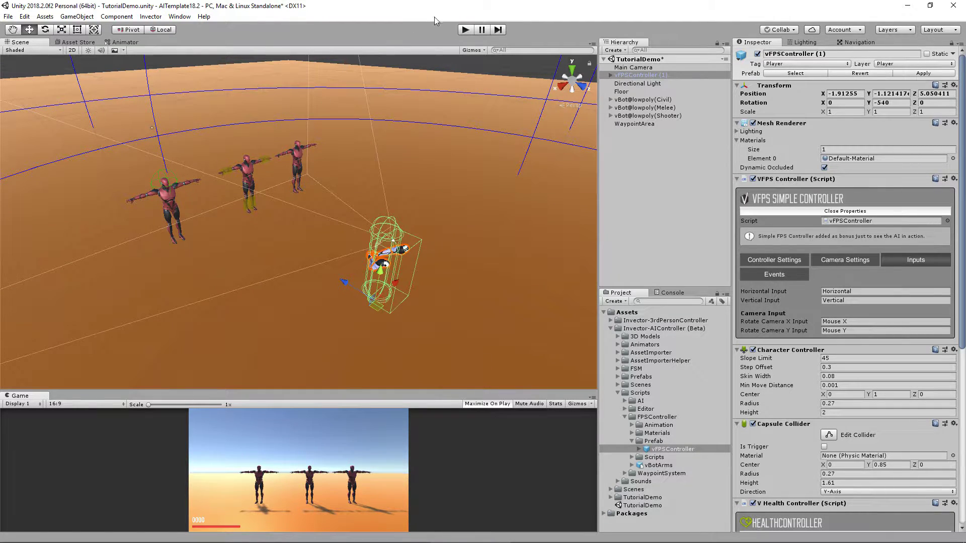
Run the scene briefly with Maximize On Play, stop it, and delete the Main Camera.
{"action": "key", "text": "ctrl+p"}
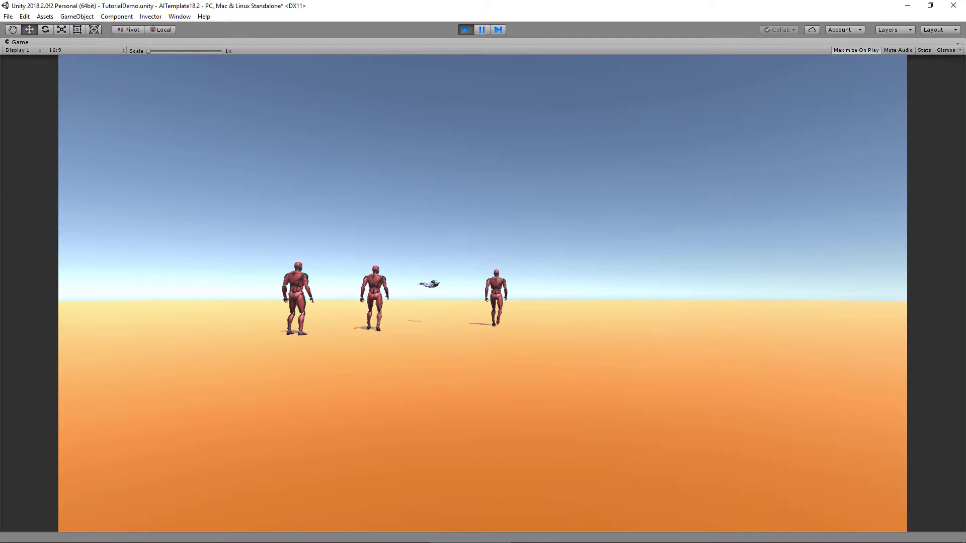
{"action": "left_click", "coordinate": [466, 29]}
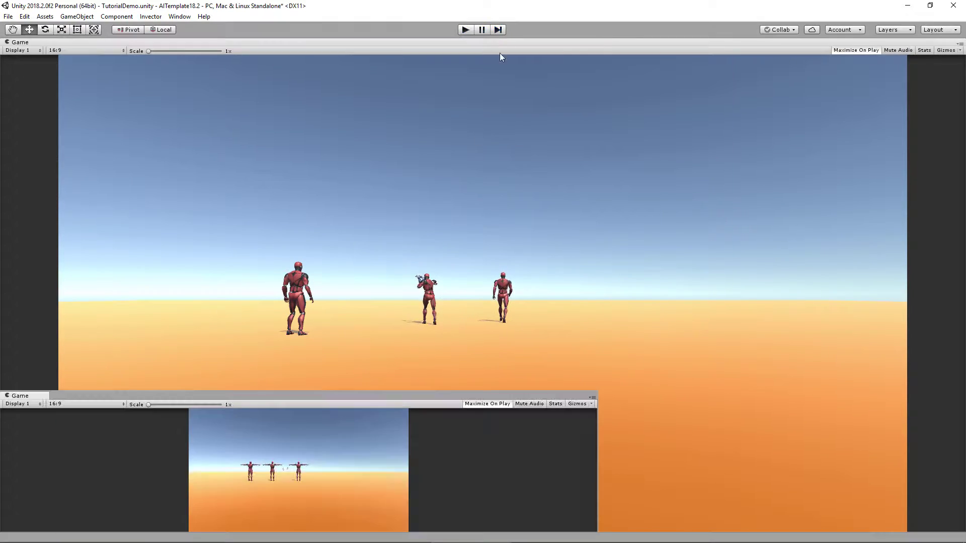
{"action": "left_click", "coordinate": [636, 67]}
{"action": "key", "text": "Delete"}
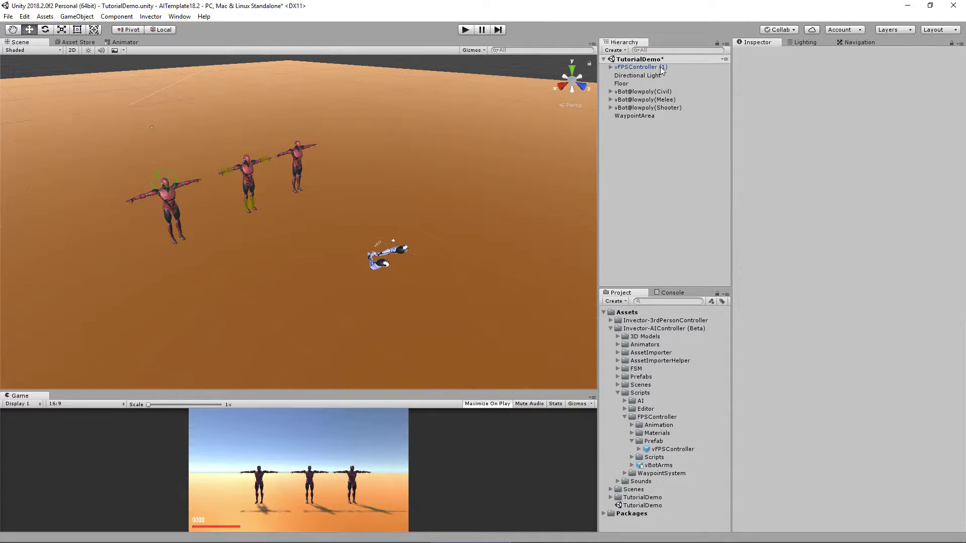
Play the scene and move the first-person player around the bots to test the melee bot's detection, then stop playing.
{"action": "left_click", "coordinate": [465, 30]}
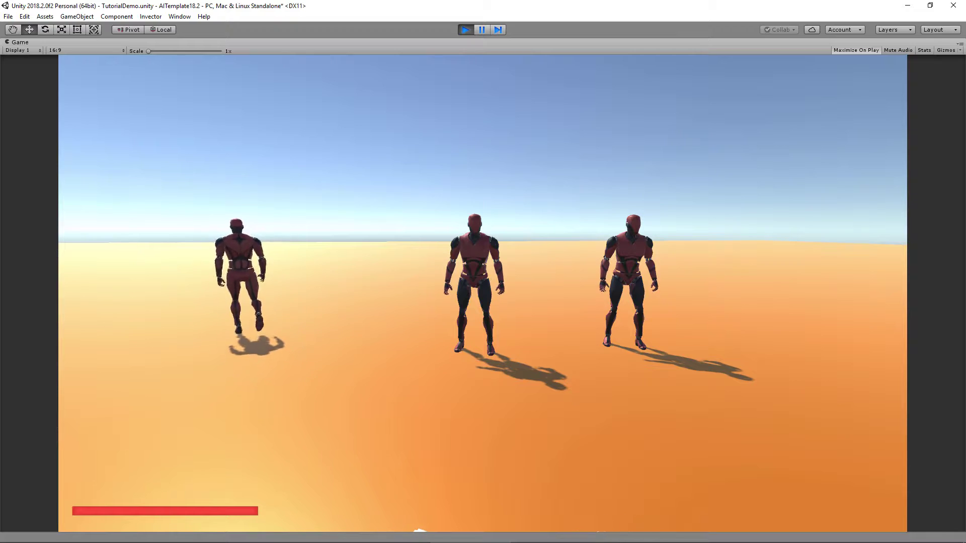
{"action": "key", "text": "a"}
{"action": "key", "text": "s"}
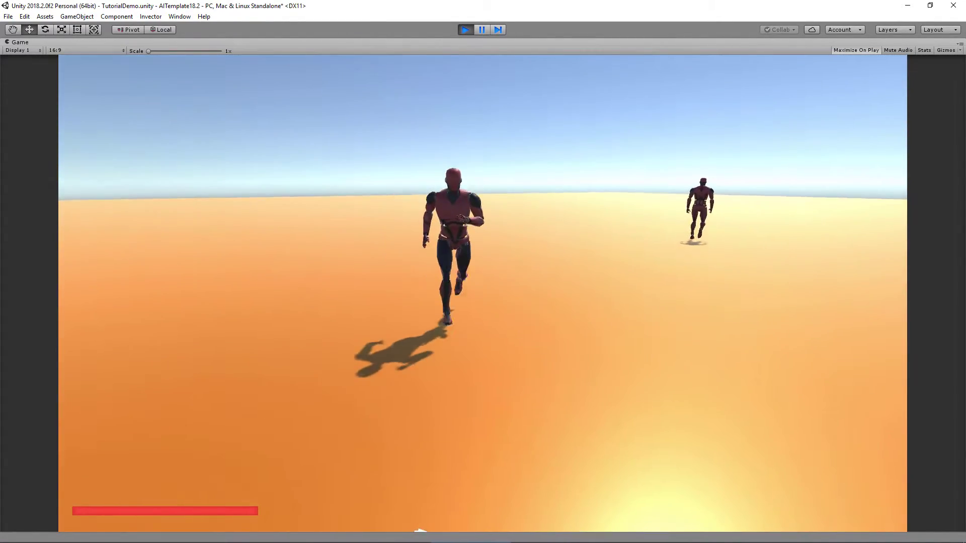
{"action": "key", "text": "a"}
{"action": "key", "text": "d"}
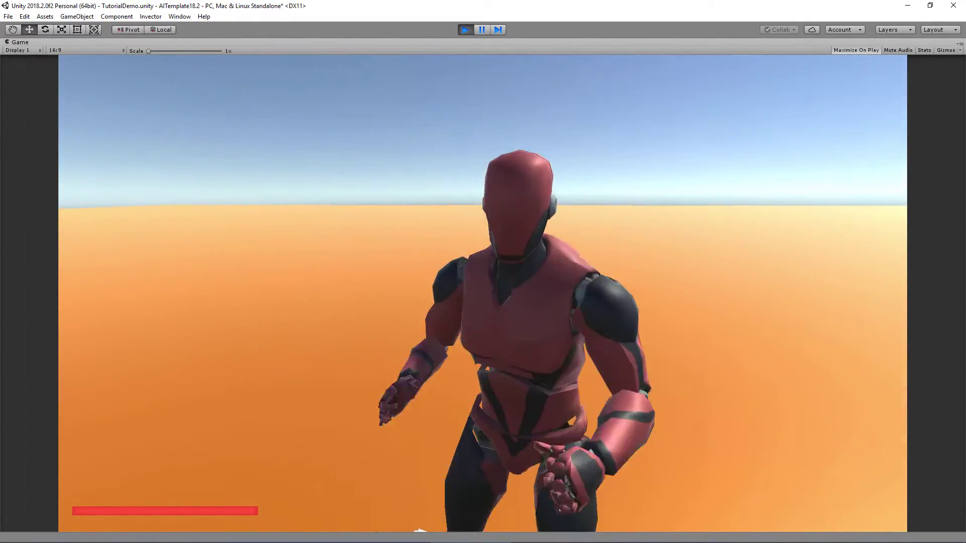
{"action": "key", "text": "s"}
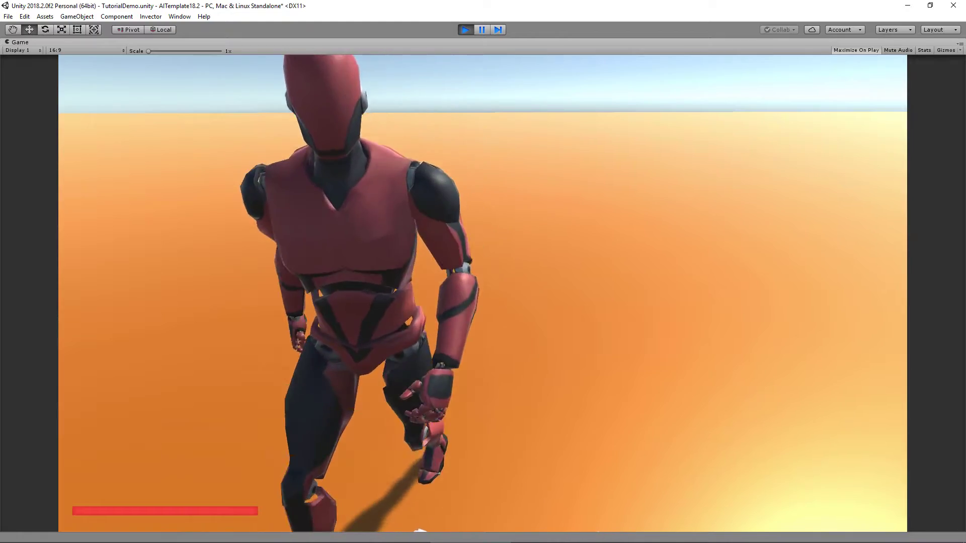
{"action": "key", "text": "s"}
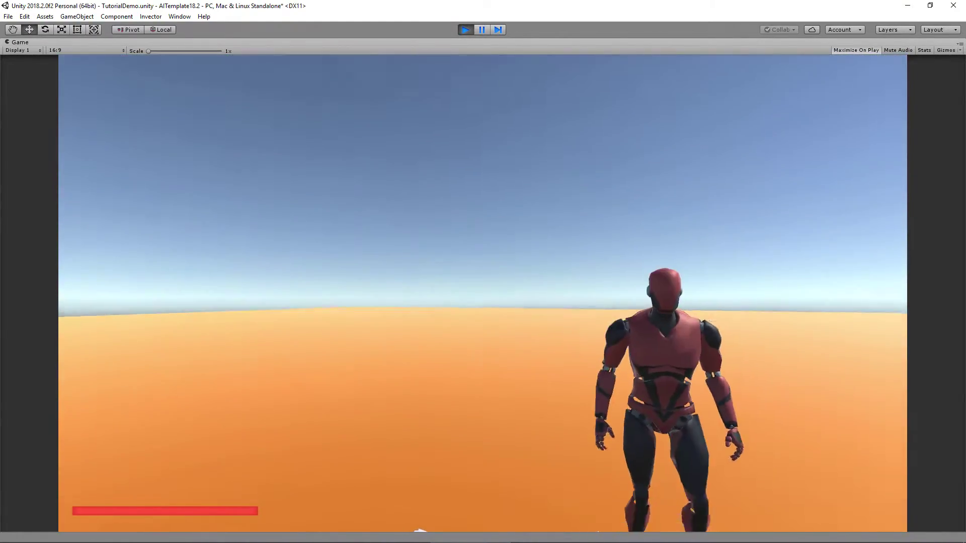
{"action": "key", "text": "ctrl+p"}
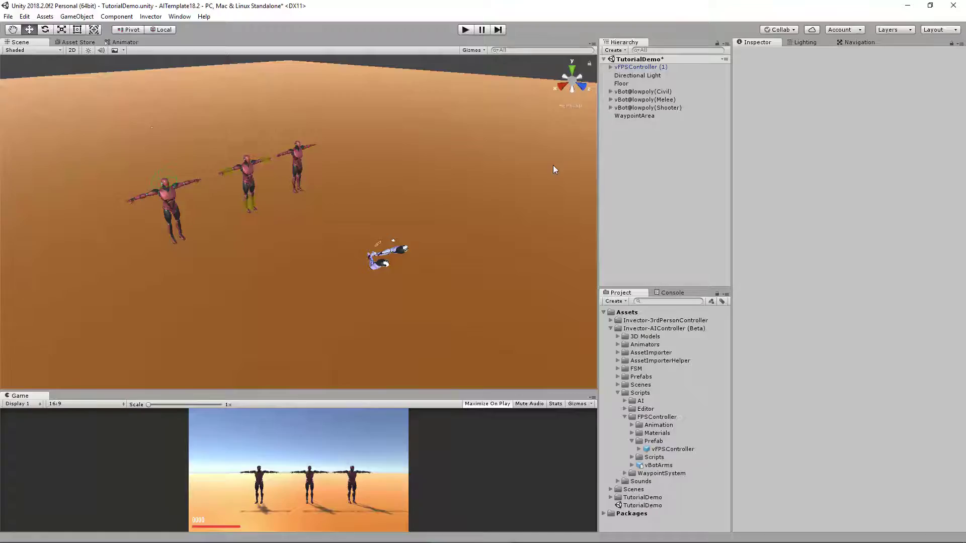
Review the melee bot's detection settings in its AI Melee Controller and collapse the controller's properties.
{"action": "left_click", "coordinate": [650, 100]}
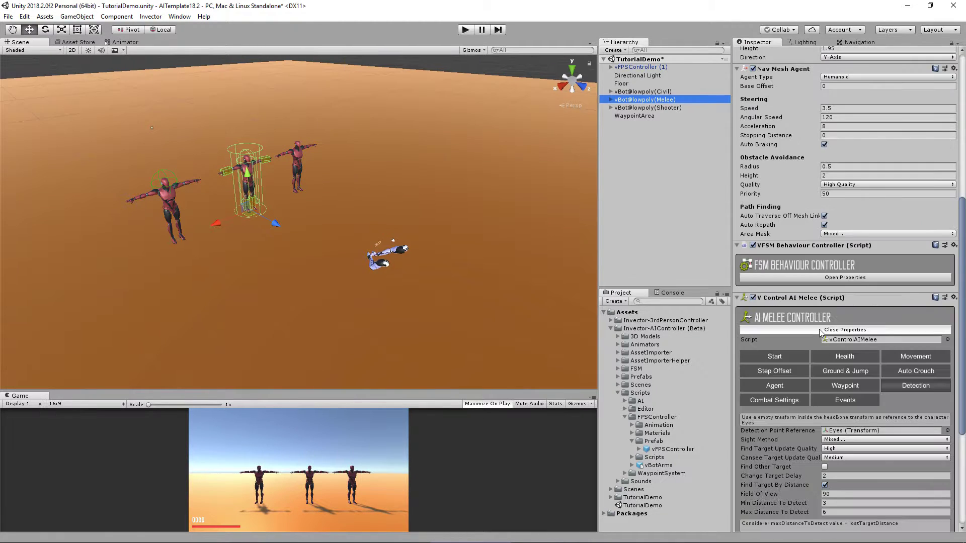
{"action": "scroll", "coordinate": [901, 262], "scroll_direction": "down", "scroll_amount": 5}
{"action": "left_click", "coordinate": [907, 234]}
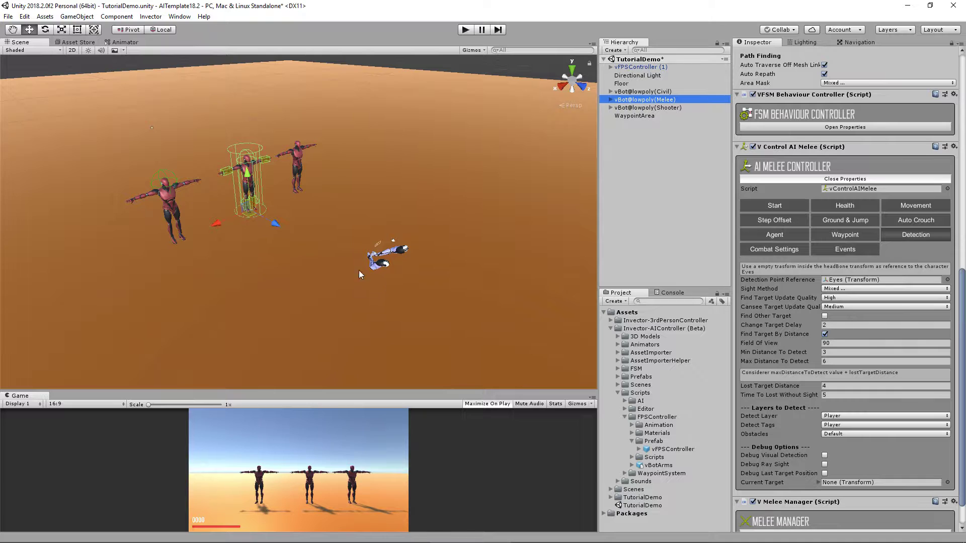
{"action": "left_click", "coordinate": [807, 180]}
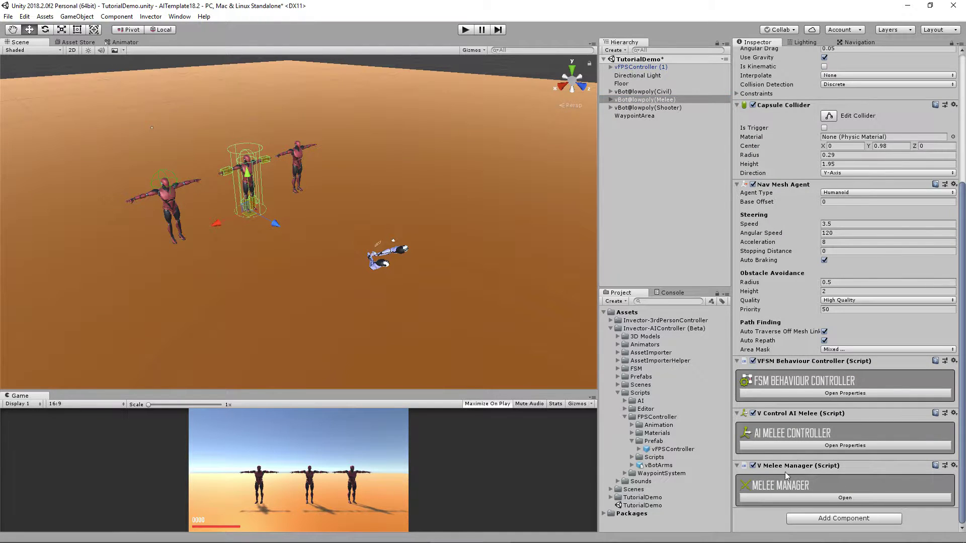
Set Element 0 of Hit Damage Tags in the melee bot's Melee Manager to Player.
{"action": "left_click", "coordinate": [778, 497]}
{"action": "scroll", "coordinate": [785, 433], "scroll_direction": "down", "scroll_amount": 5}
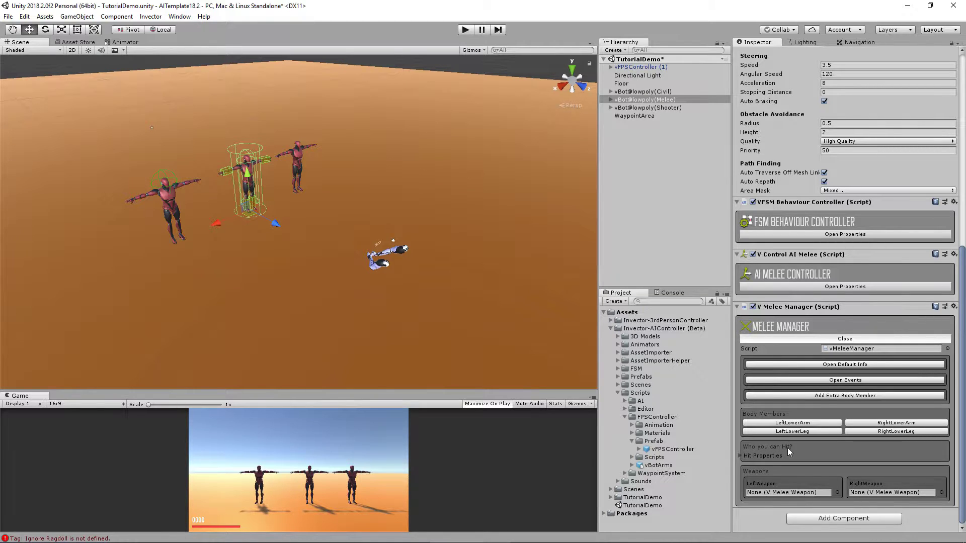
{"action": "left_click", "coordinate": [740, 455]}
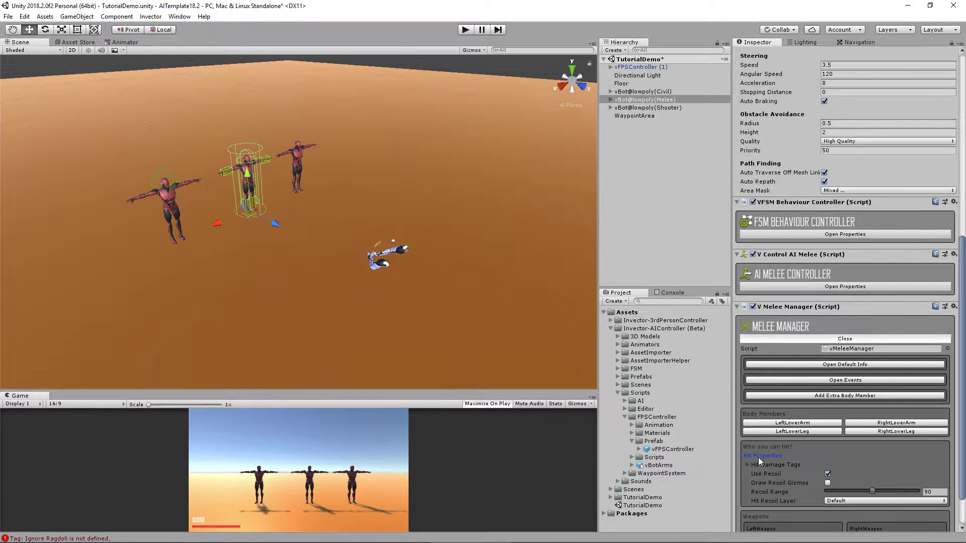
{"action": "left_click", "coordinate": [746, 465]}
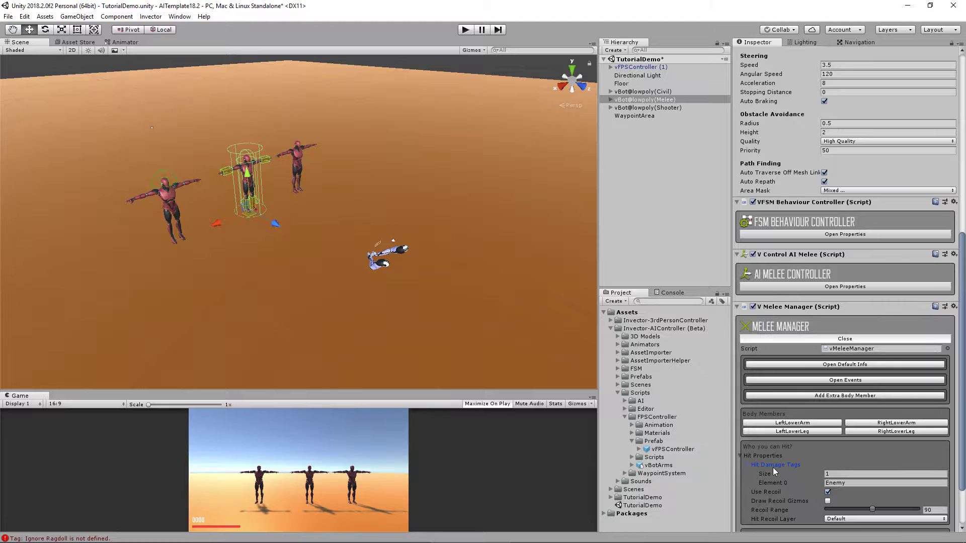
{"action": "scroll", "coordinate": [797, 470], "scroll_direction": "down", "scroll_amount": 1}
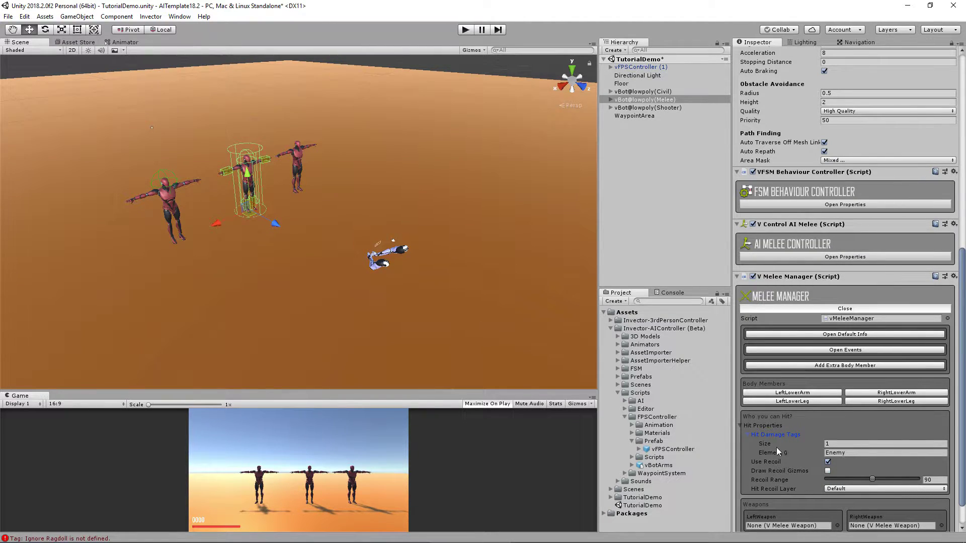
{"action": "left_click", "coordinate": [827, 453]}
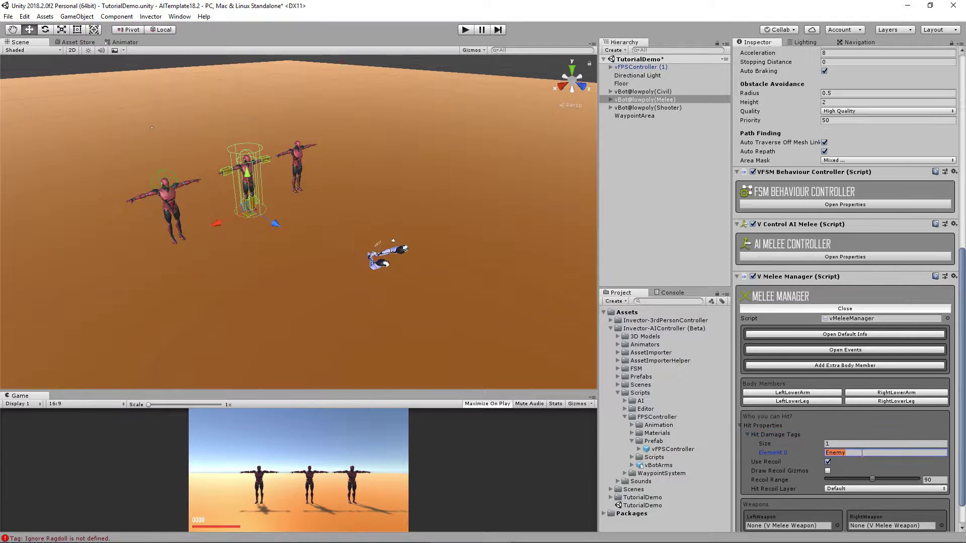
{"action": "type", "text": "Player"}
Play the scene to test the melee bot's combat, expand its FSM Behaviour Controller properties, and stop playing.
{"action": "left_click", "coordinate": [465, 29]}
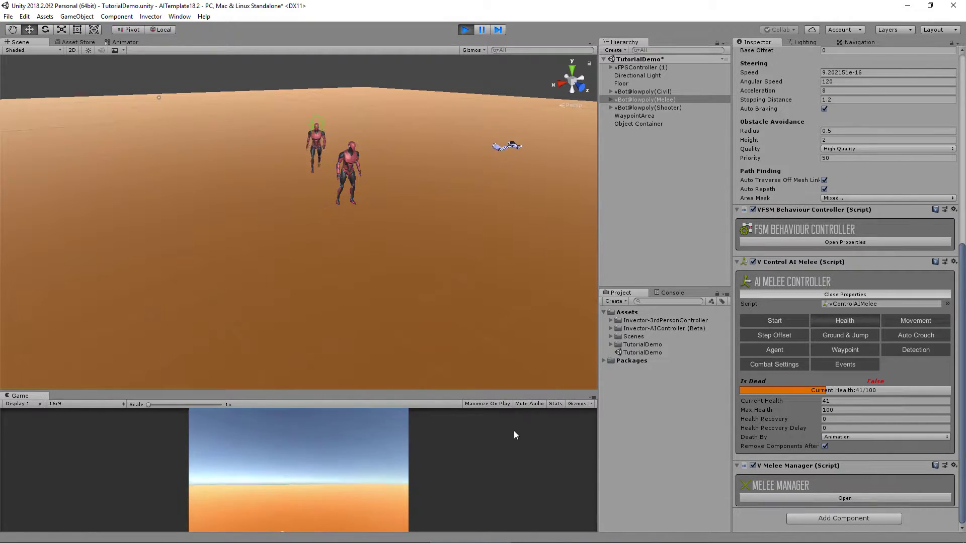
{"action": "left_click", "coordinate": [841, 244]}
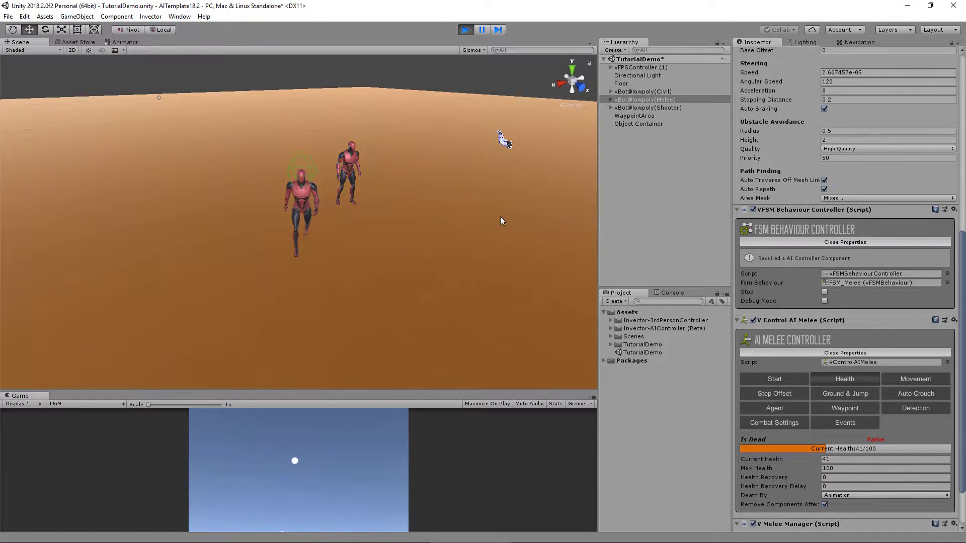
{"action": "left_click", "coordinate": [466, 29]}
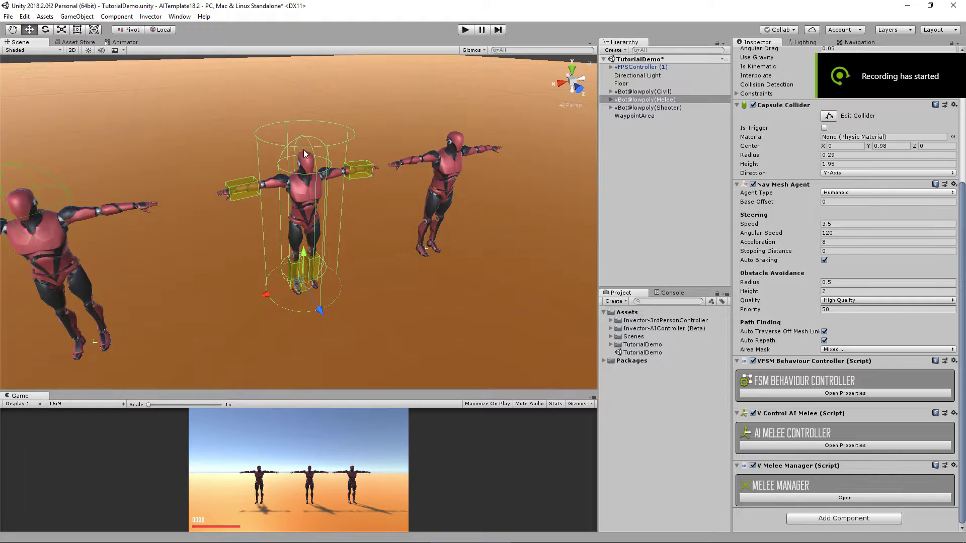
Add the AI_SwordV_long and AI_vGreatShield prefabs from the AI controller's Weapons prefab folder to the scene.
{"action": "left_click", "coordinate": [610, 328]}
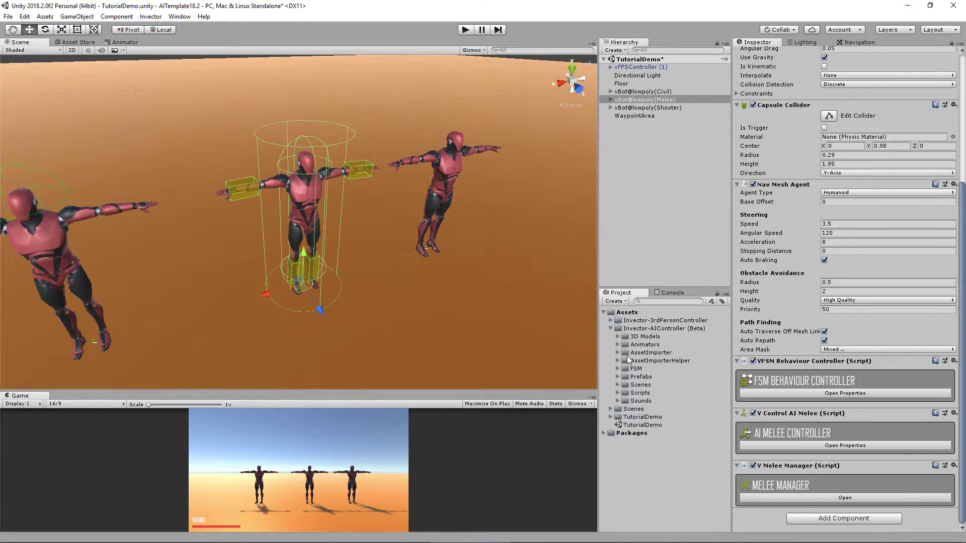
{"action": "left_click", "coordinate": [618, 377]}
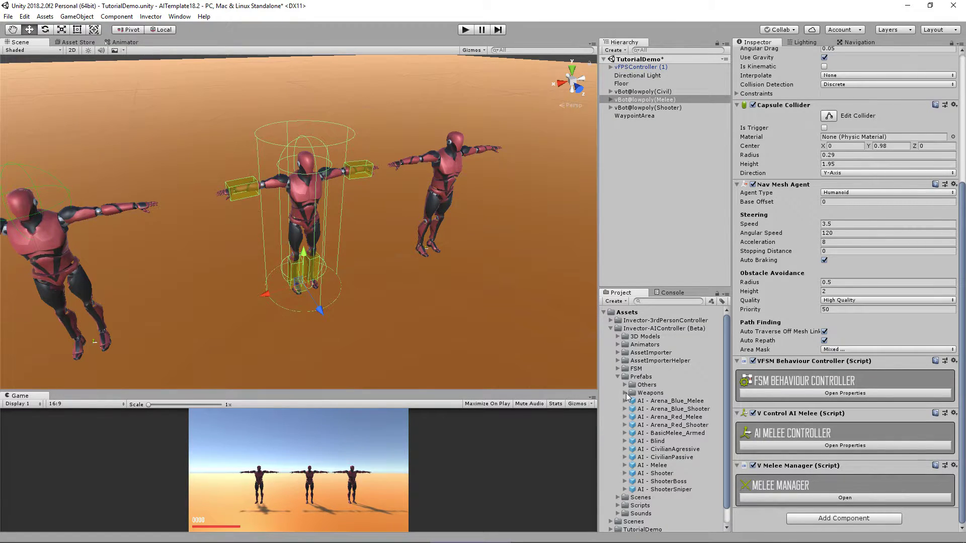
{"action": "left_click", "coordinate": [625, 393]}
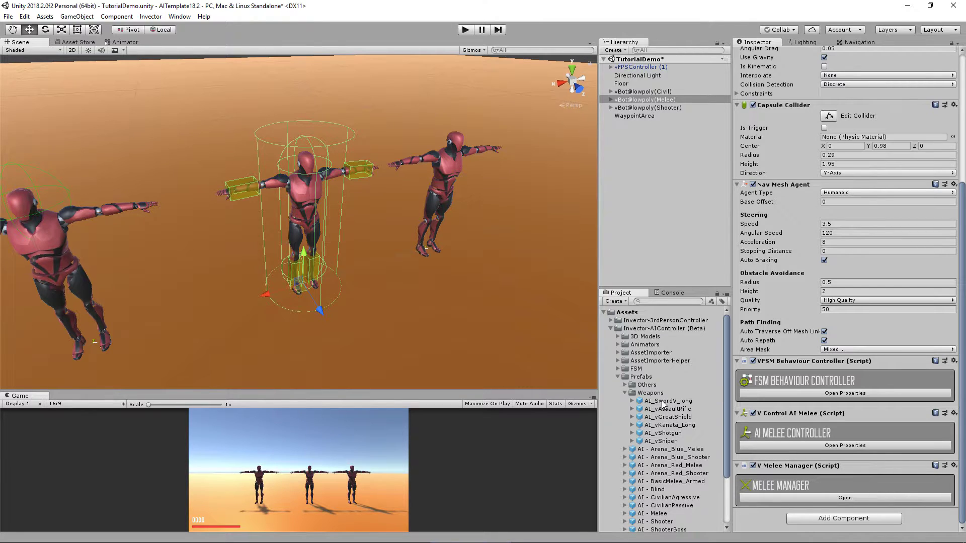
{"action": "left_click_drag", "start_coordinate": [669, 404], "coordinate": [666, 264]}
{"action": "left_click_drag", "start_coordinate": [669, 417], "coordinate": [648, 225]}
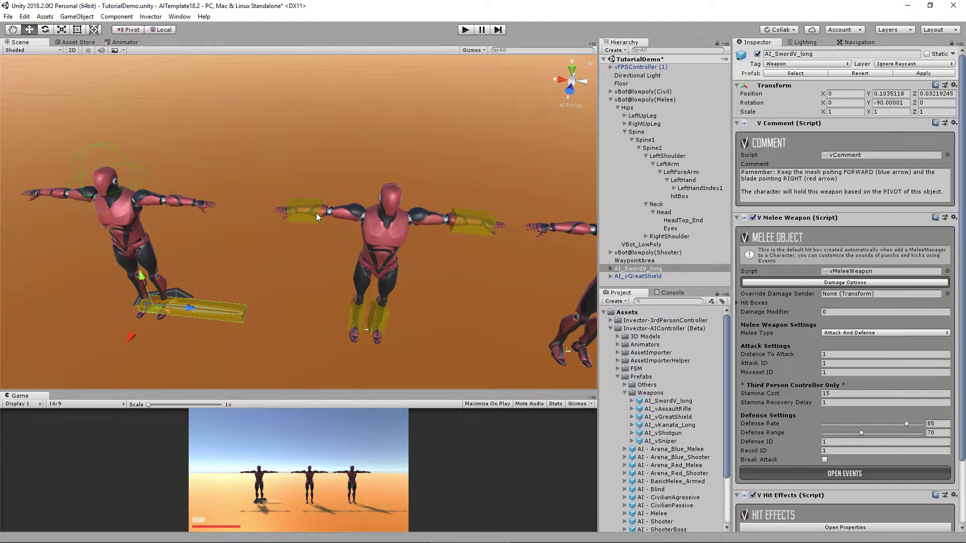
Parent AI_SwordV_long to the melee bot's RightHand bone.
{"action": "left_click", "coordinate": [313, 213]}
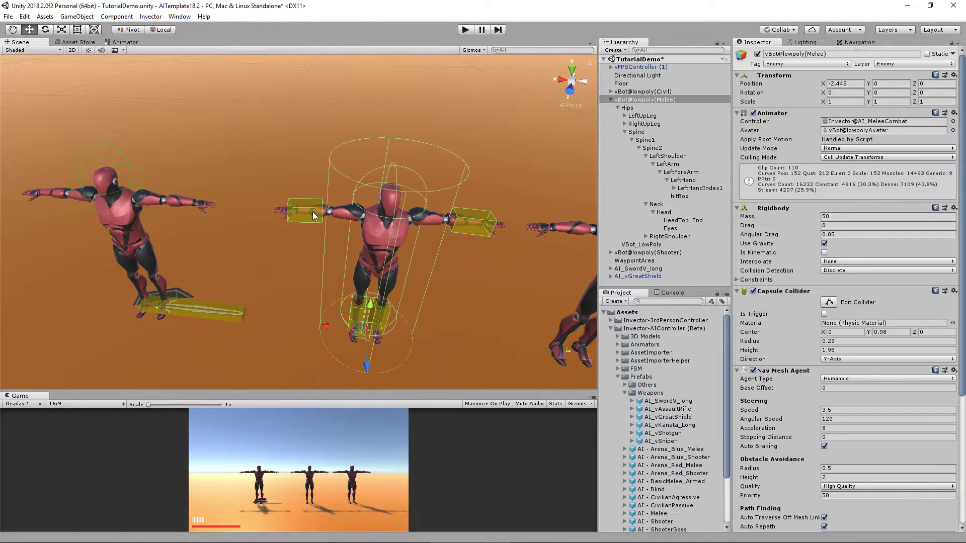
{"action": "left_click", "coordinate": [313, 212]}
{"action": "left_click_drag", "start_coordinate": [638, 275], "coordinate": [697, 237]}
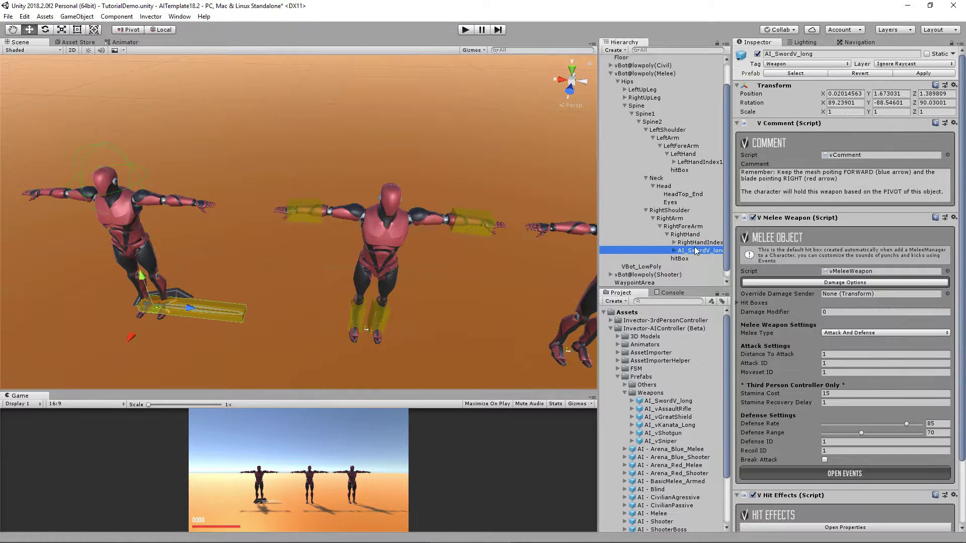
Reset AI_SwordV_long's local position and rotation to 0 on all axes.
{"action": "left_click", "coordinate": [852, 93]}
{"action": "type", "text": "0"}
{"action": "key", "text": "Tab"}
{"action": "type", "text": "0"}
{"action": "key", "text": "Tab"}
{"action": "type", "text": "0"}
{"action": "key", "text": "Tab"}
{"action": "key", "text": "Tab"}
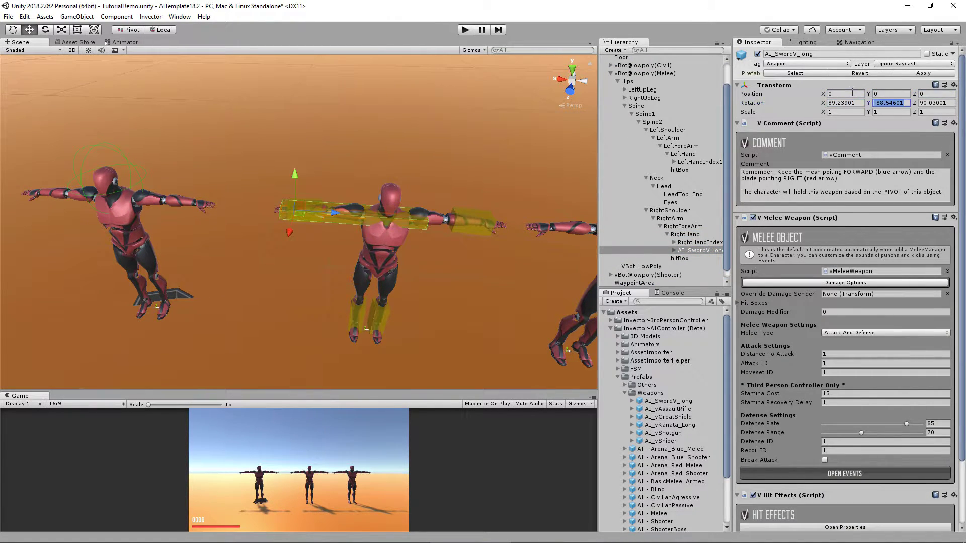
{"action": "type", "text": "0"}
{"action": "key", "text": "Tab"}
{"action": "type", "text": "0"}
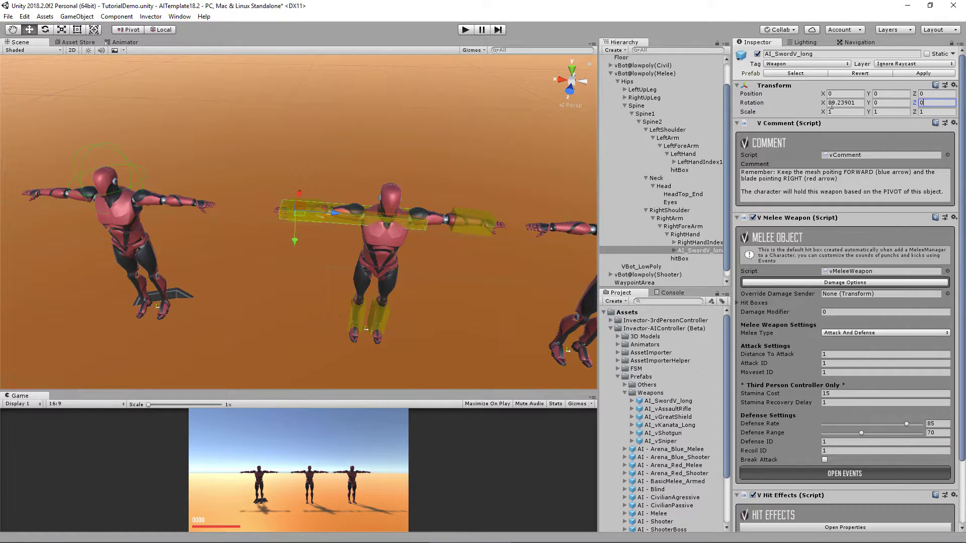
{"action": "left_click", "coordinate": [852, 102]}
{"action": "type", "text": "0f"}
Fit the sword into the right hand's grip at about position 0, 0.113, 0.03 and rotation 0, -90, 75.
{"action": "left_click_drag", "start_coordinate": [261, 252], "coordinate": [432, 237], "text": "alt"}
{"action": "key", "text": "e"}
{"action": "scroll", "coordinate": [431, 196], "scroll_direction": "up", "scroll_amount": 5}
{"action": "left_click_drag", "start_coordinate": [320, 173], "coordinate": [390, 92], "text": "ctrl"}
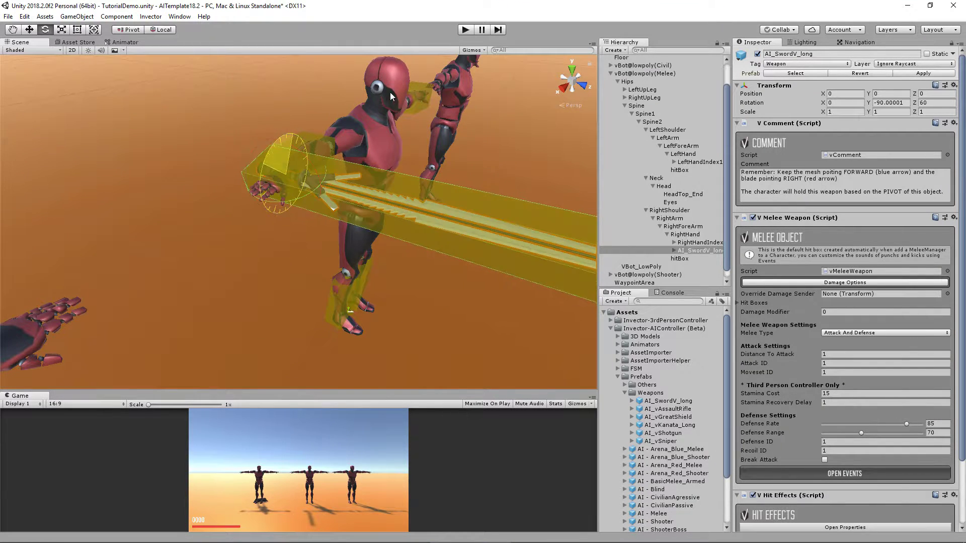
{"action": "key", "text": "w"}
{"action": "left_click_drag", "start_coordinate": [269, 201], "coordinate": [258, 220]}
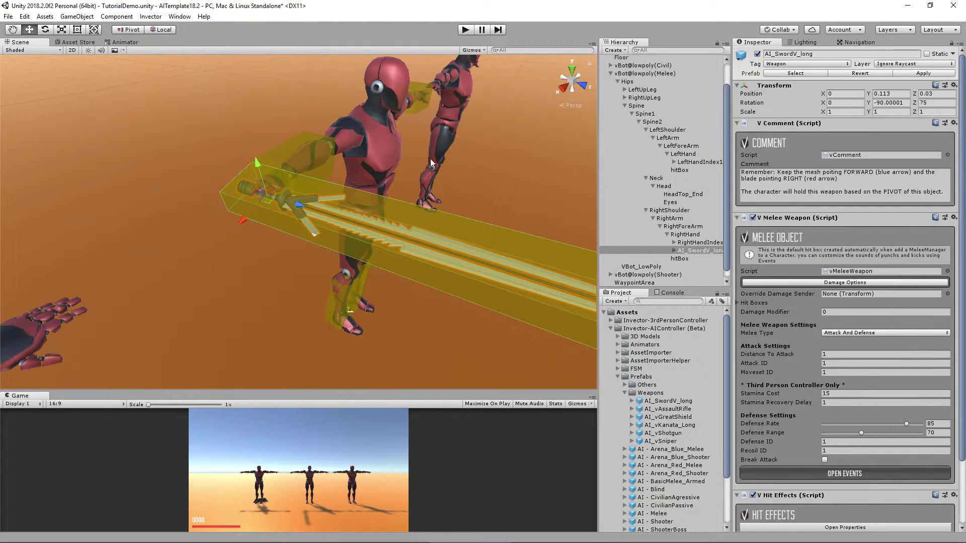
{"action": "scroll", "coordinate": [257, 221], "scroll_direction": "down", "scroll_amount": 6}
{"action": "scroll", "coordinate": [657, 267], "scroll_direction": "down", "scroll_amount": 1}
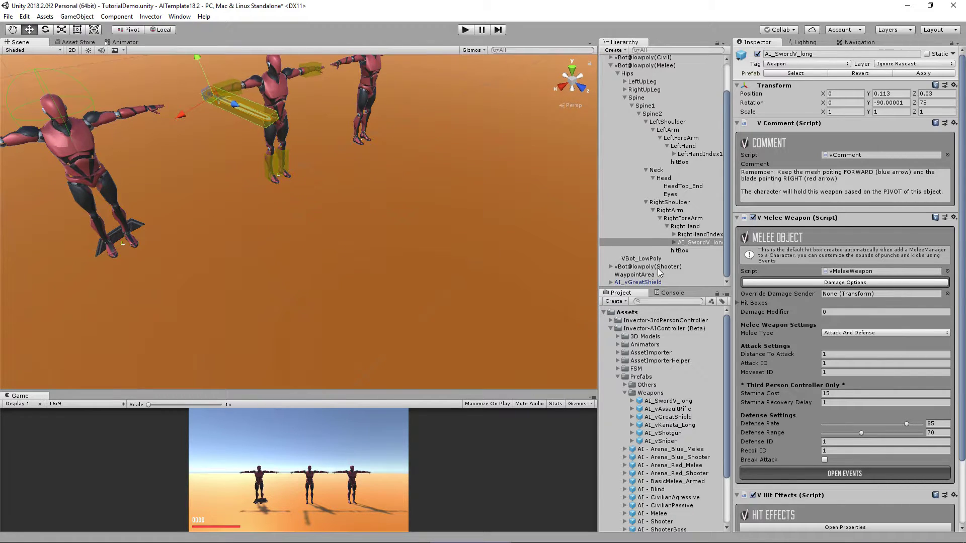
Parent AI_vGreatShield to the melee bot's LeftHand bone and zero its local position and rotation.
{"action": "left_click_drag", "start_coordinate": [651, 282], "coordinate": [692, 161]}
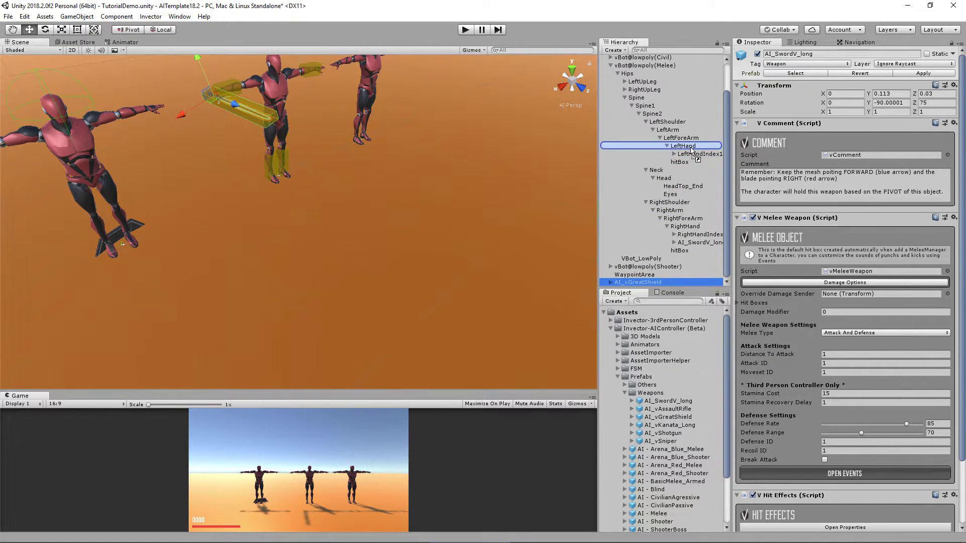
{"action": "left_click", "coordinate": [849, 94]}
{"action": "type", "text": "0"}
{"action": "key", "text": "Tab"}
{"action": "type", "text": "0"}
{"action": "key", "text": "Tab"}
{"action": "type", "text": "0"}
{"action": "key", "text": "Tab"}
{"action": "type", "text": "0"}
{"action": "key", "text": "Tab"}
{"action": "type", "text": "0\t0f"}
Fit the shield to the left hand at about position 0.07, -0.073, -0.068 and rotation -15.2, 77.9, -48.4.
{"action": "left_click_drag", "start_coordinate": [166, 126], "coordinate": [226, 261], "text": "alt"}
{"action": "scroll", "coordinate": [227, 261], "scroll_direction": "up", "scroll_amount": 3}
{"action": "key", "text": "e"}
{"action": "left_click_drag", "start_coordinate": [312, 247], "coordinate": [333, 260]}
{"action": "key", "text": "w"}
{"action": "key", "text": "e"}
{"action": "key", "text": "w"}
Play the scene to check how the melee bot holds and uses the sword and shield.
{"action": "left_click", "coordinate": [465, 29]}
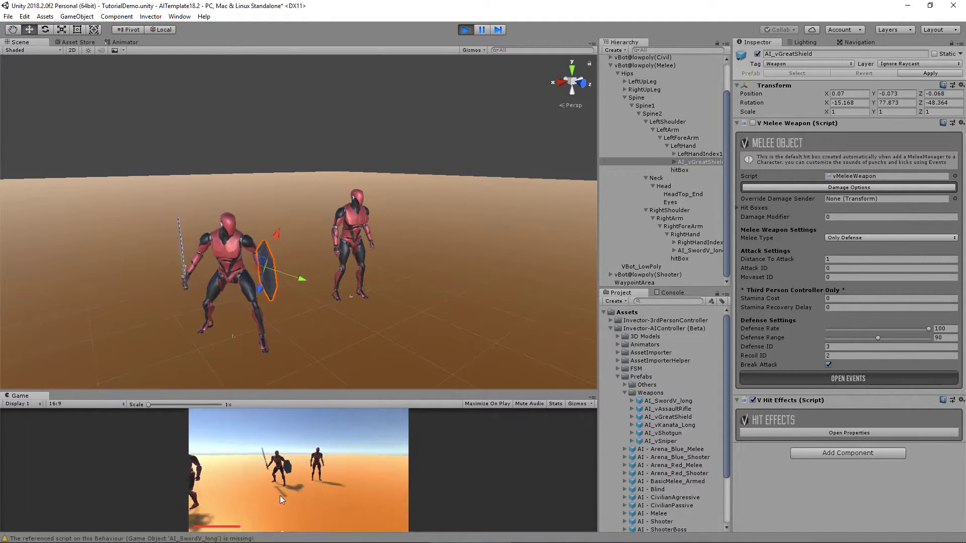
{"action": "right_click_drag", "start_coordinate": [352, 323], "coordinate": [149, 297]}
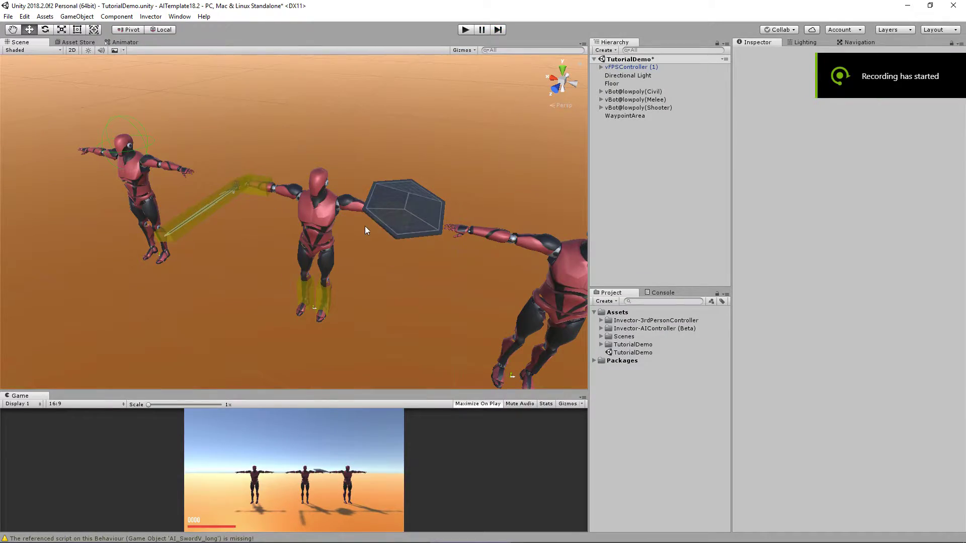
Inspect the great shield and the sword's hitBox on the melee bot.
{"action": "left_click", "coordinate": [410, 216]}
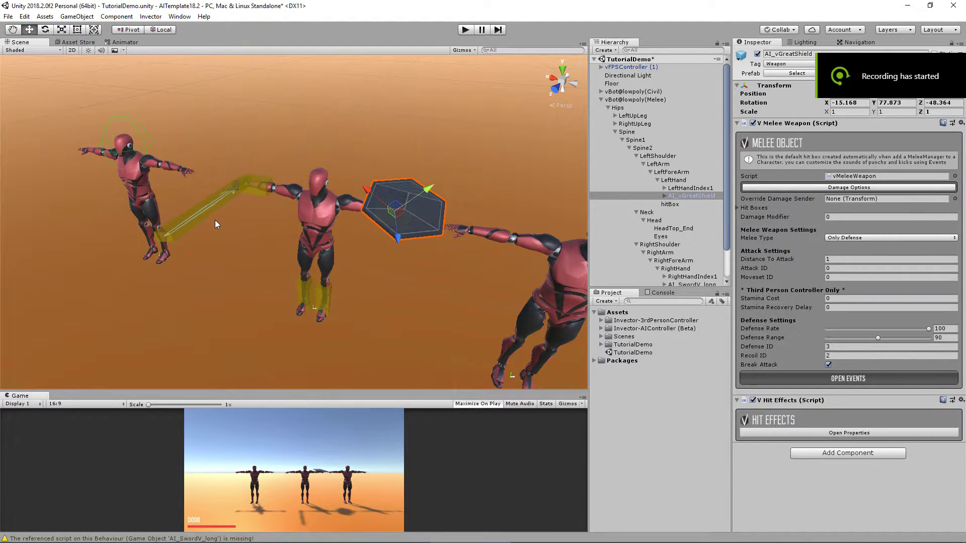
{"action": "left_click", "coordinate": [214, 203]}
{"action": "left_click", "coordinate": [209, 204]}
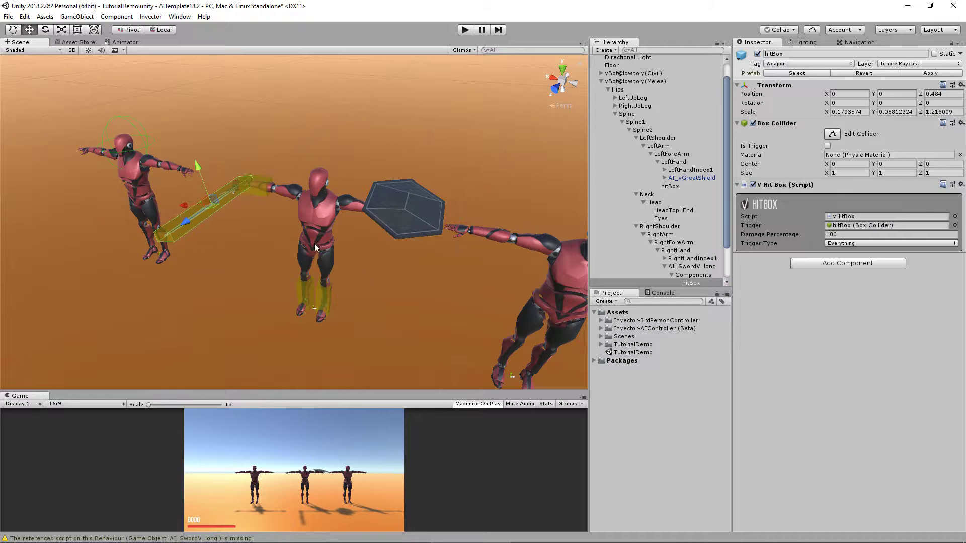
{"action": "scroll", "coordinate": [689, 191], "scroll_direction": "up", "scroll_amount": 1}
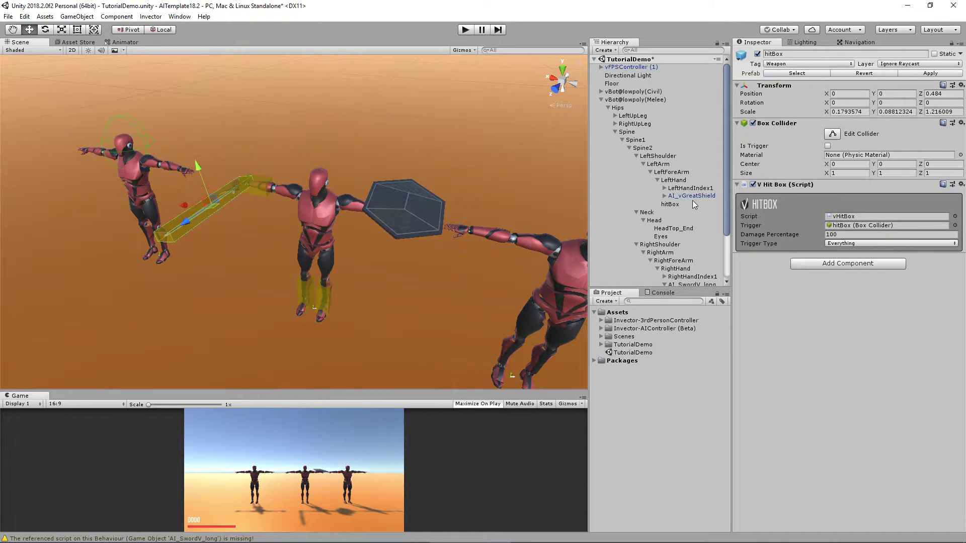
{"action": "scroll", "coordinate": [694, 195], "scroll_direction": "down", "scroll_amount": 3}
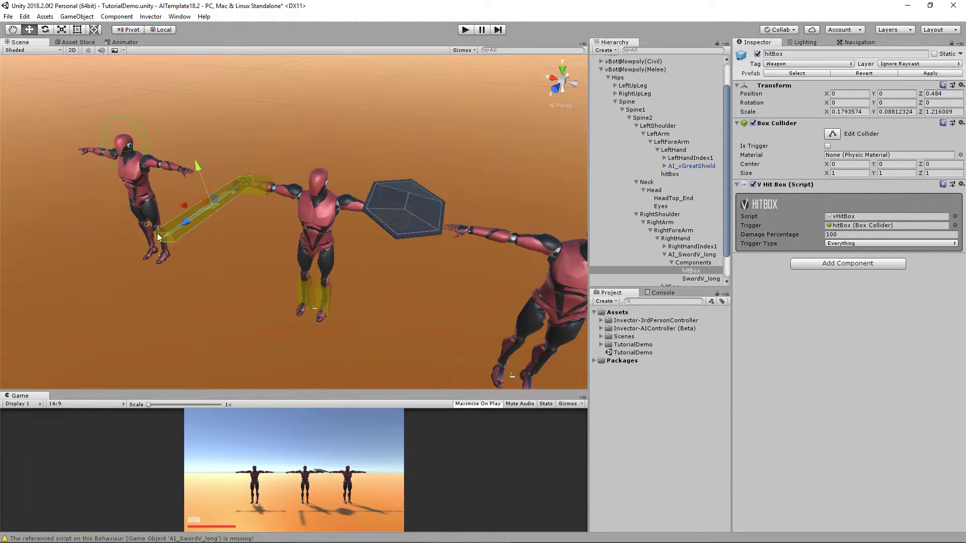
Deactivate the SwordV_long mesh object under the sword's Components and activate it again.
{"action": "left_click", "coordinate": [690, 279]}
{"action": "left_click", "coordinate": [756, 54]}
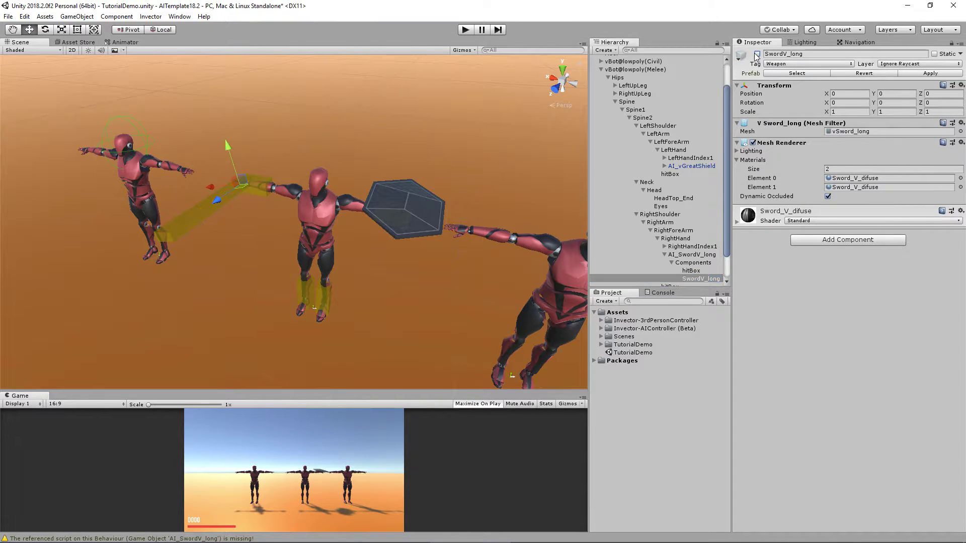
{"action": "left_click", "coordinate": [755, 54]}
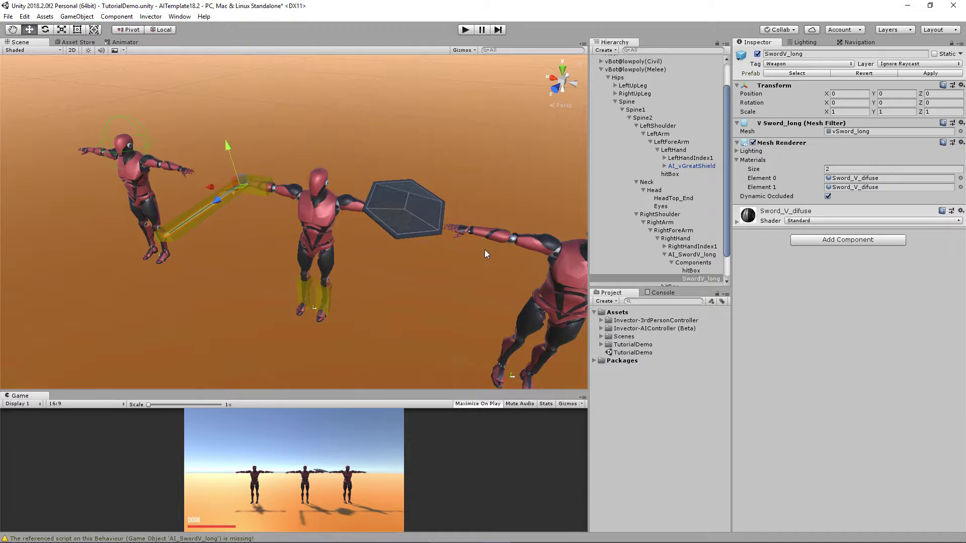
Review AI_SwordV_long's Melee Weapon settings and bring up the Base Layer of the melee combat Animator.
{"action": "left_click", "coordinate": [692, 255]}
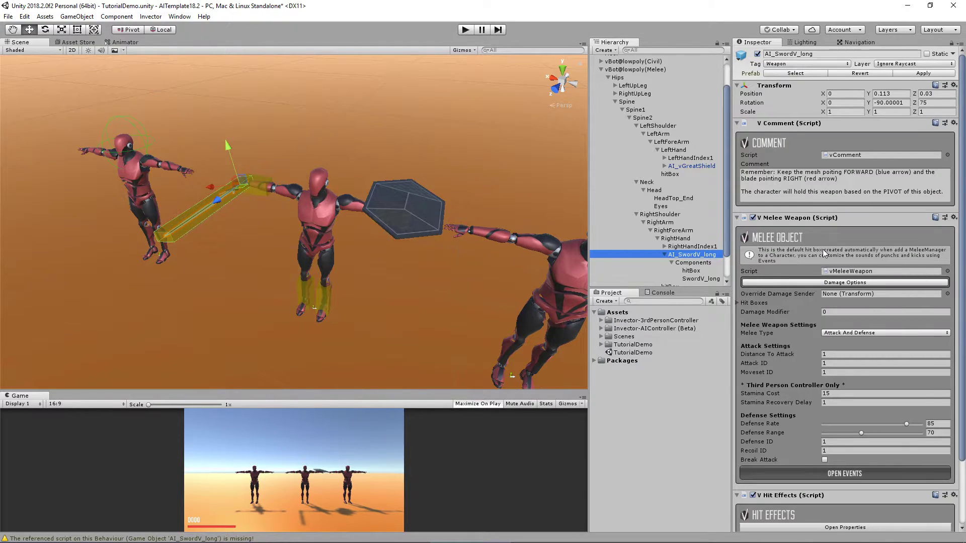
{"action": "scroll", "coordinate": [815, 258], "scroll_direction": "down", "scroll_amount": 2}
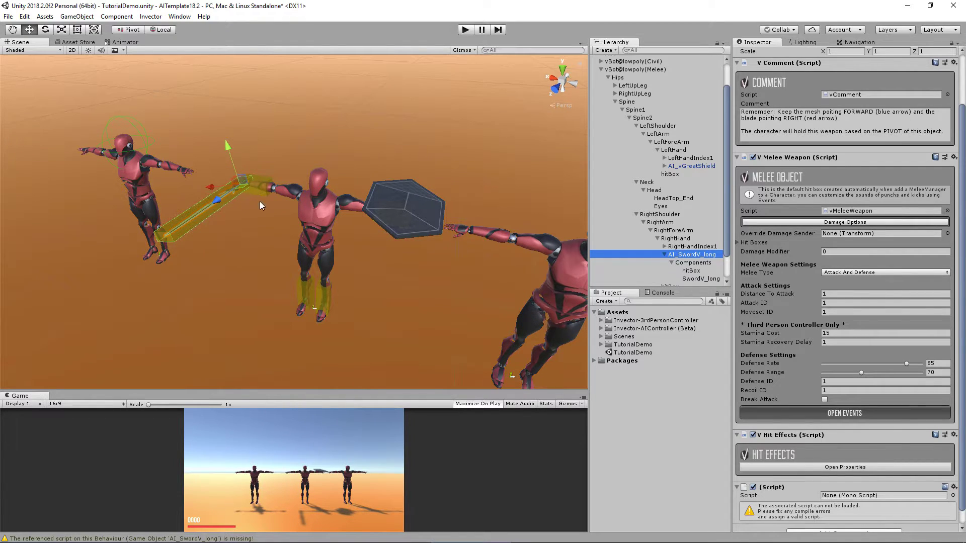
{"action": "left_click", "coordinate": [123, 43]}
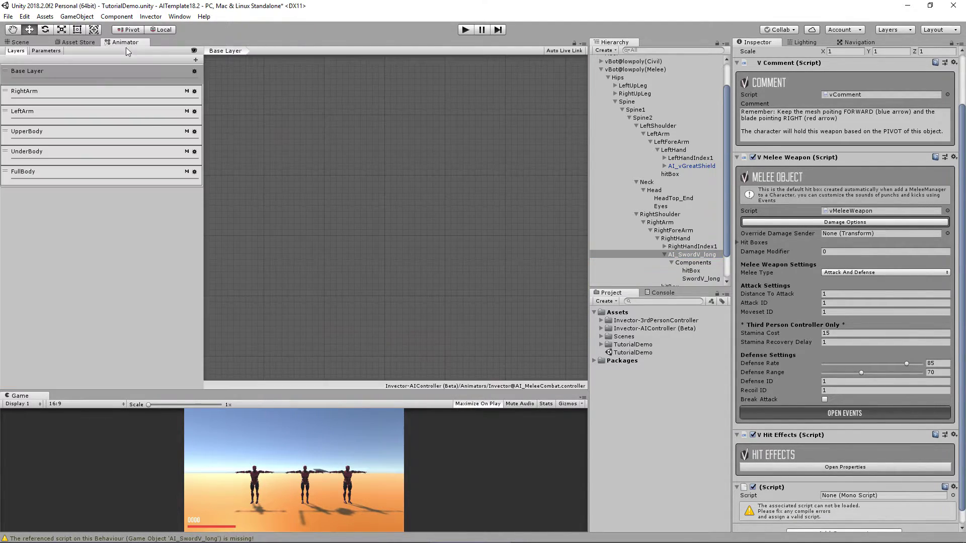
{"action": "mouse_move", "coordinate": [204, 99]}
{"action": "left_mouse_down"}
{"action": "mouse_move", "coordinate": [234, 99]}
{"action": "mouse_move", "coordinate": [200, 91]}
{"action": "left_mouse_up"}
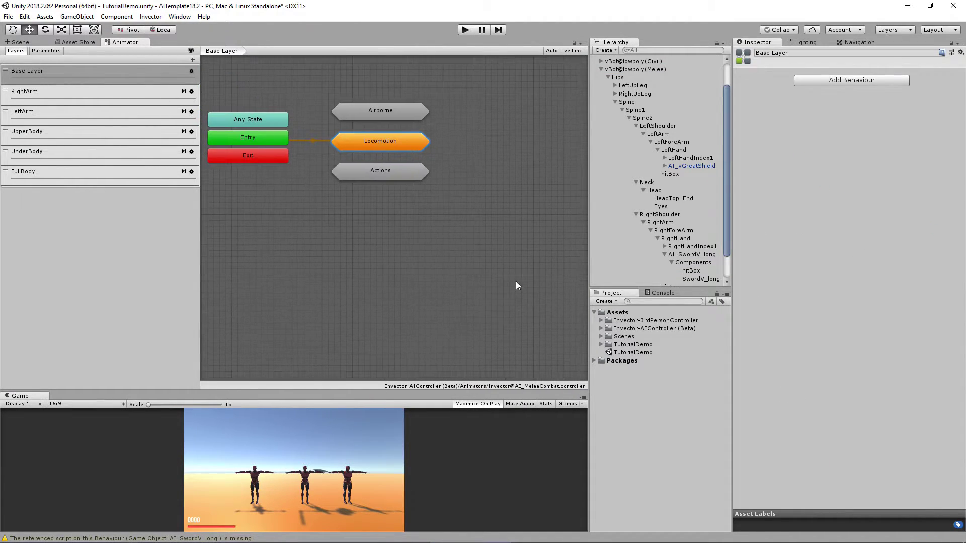
Open the Strafing Movement blend tree inside Locomotion's Strafe Locomotion and examine its Unarmed branch.
{"action": "double_click", "coordinate": [378, 141]}
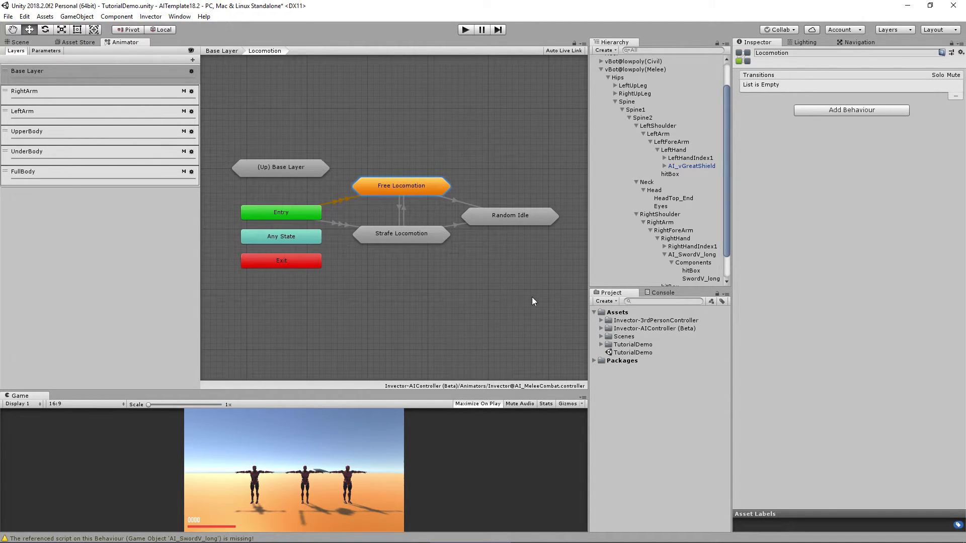
{"action": "double_click", "coordinate": [416, 234]}
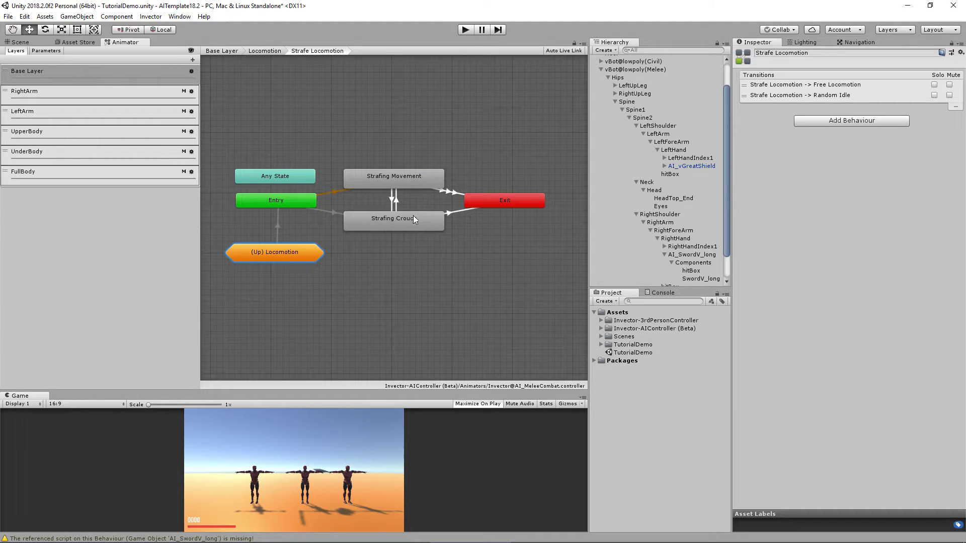
{"action": "double_click", "coordinate": [397, 180]}
{"action": "scroll", "coordinate": [448, 239], "scroll_direction": "up", "scroll_amount": 5}
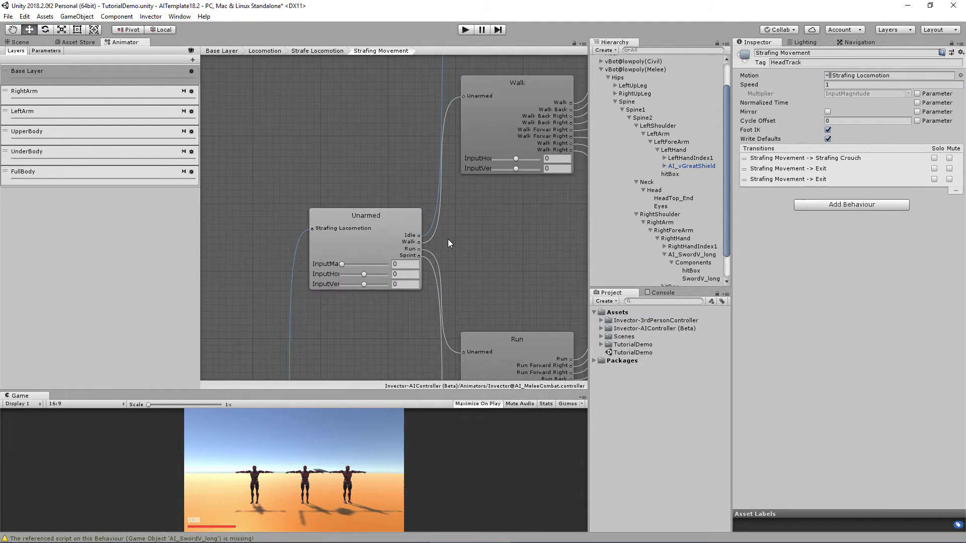
{"action": "scroll", "coordinate": [483, 221], "scroll_direction": "down", "scroll_amount": 5}
{"action": "scroll", "coordinate": [451, 226], "scroll_direction": "up", "scroll_amount": 3}
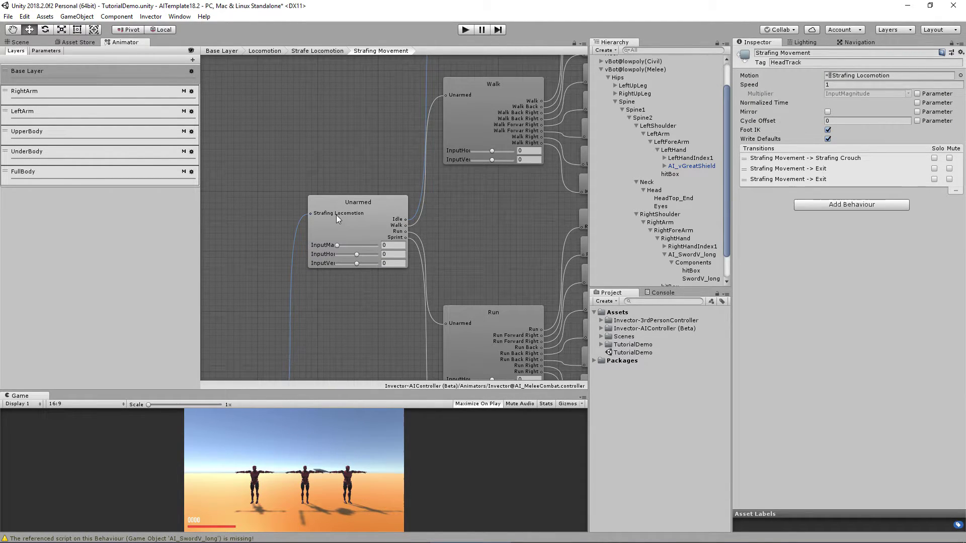
{"action": "scroll", "coordinate": [377, 214], "scroll_direction": "down", "scroll_amount": 3}
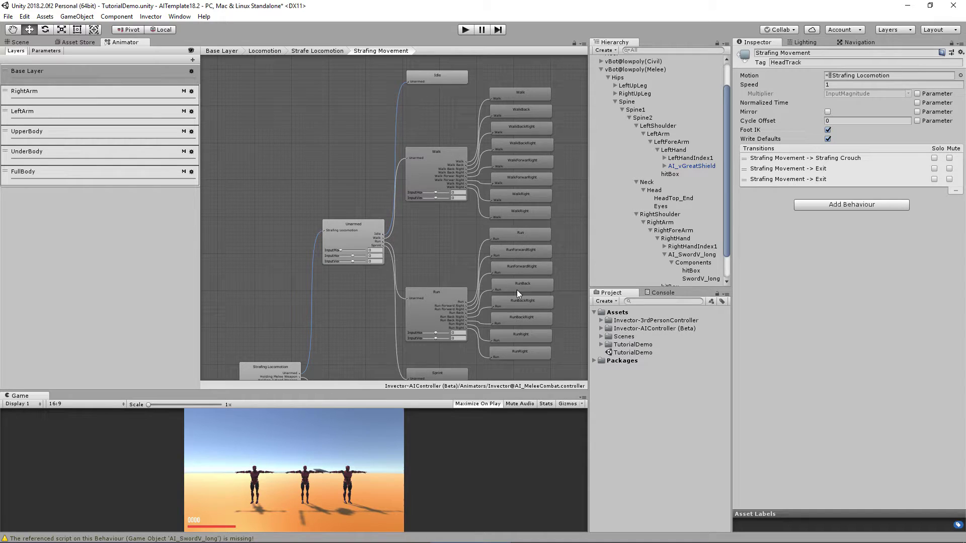
Examine the Holding Melee Weapon blend tree and its standing_idle and Walk motions within Strafing Locomotion.
{"action": "middle_click_drag", "start_coordinate": [429, 263], "coordinate": [452, 108]}
{"action": "middle_click_drag", "start_coordinate": [403, 230], "coordinate": [393, 174]}
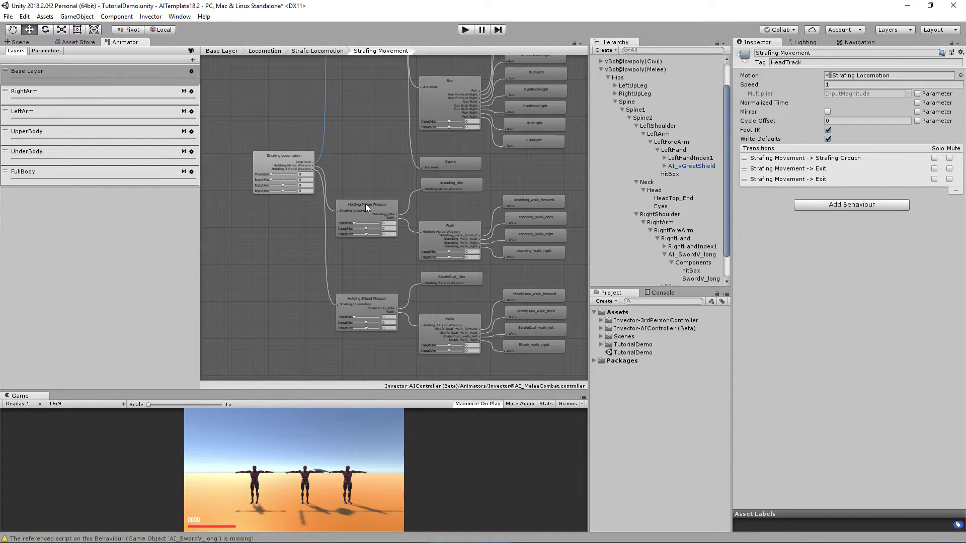
{"action": "left_click", "coordinate": [368, 205]}
{"action": "scroll", "coordinate": [379, 207], "scroll_direction": "up", "scroll_amount": 3}
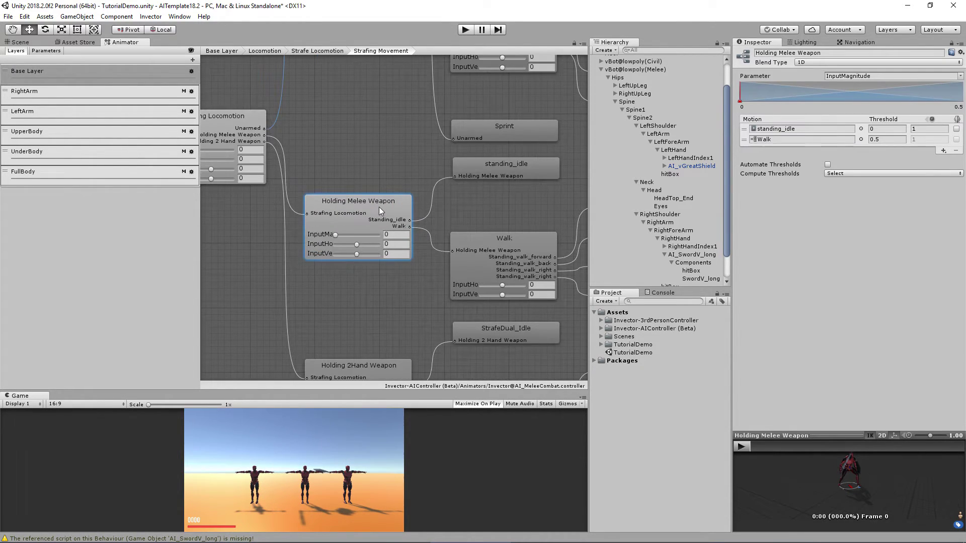
{"action": "scroll", "coordinate": [378, 207], "scroll_direction": "down", "scroll_amount": 2}
{"action": "middle_click_drag", "start_coordinate": [430, 199], "coordinate": [388, 206]}
{"action": "scroll", "coordinate": [395, 202], "scroll_direction": "up", "scroll_amount": 2}
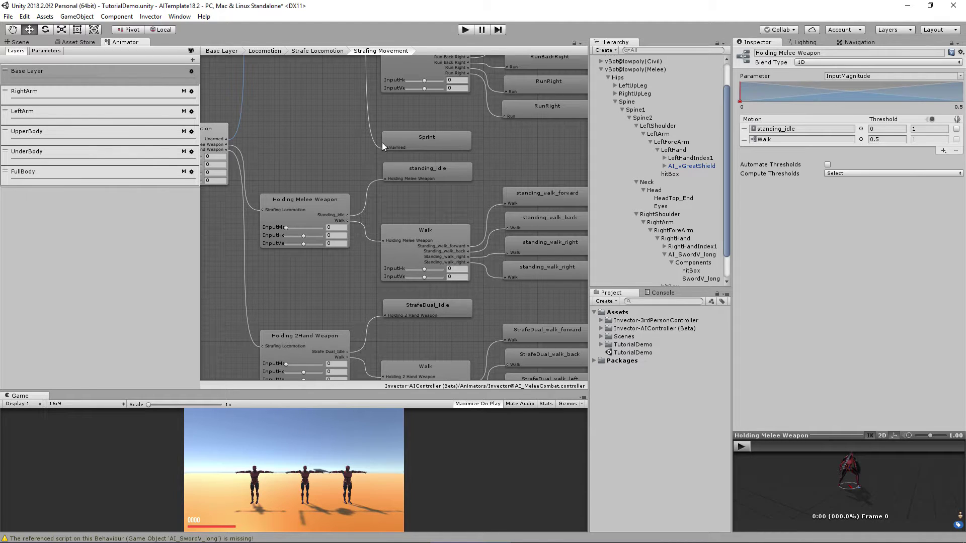
{"action": "middle_click_drag", "start_coordinate": [354, 109], "coordinate": [347, 212]}
{"action": "middle_click_drag", "start_coordinate": [359, 157], "coordinate": [405, 110]}
{"action": "middle_click_drag", "start_coordinate": [378, 231], "coordinate": [385, 158]}
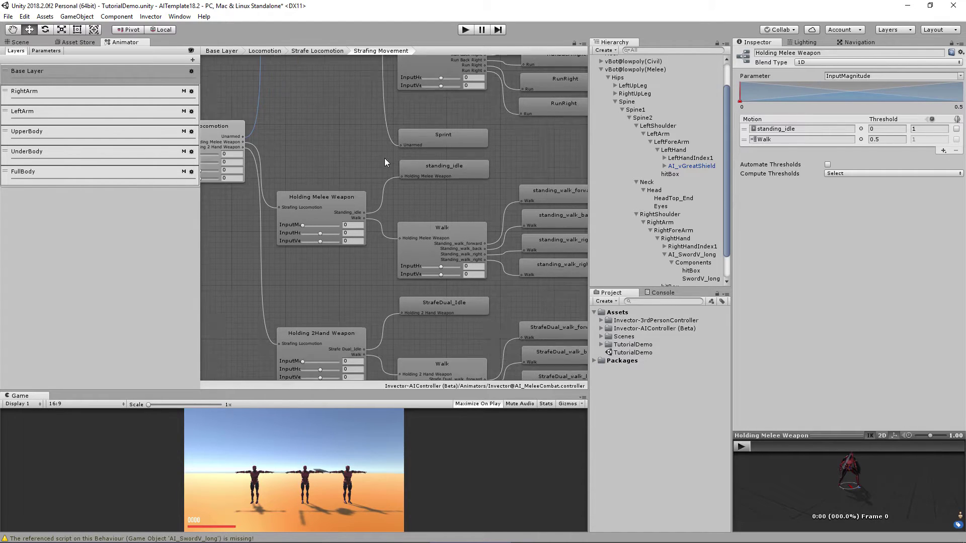
{"action": "middle_click_drag", "start_coordinate": [370, 191], "coordinate": [443, 219]}
Compare the Strafing Locomotion MoveSet_ID thresholds with the Moveset ID in AI_SwordV_long's Melee Weapon settings.
{"action": "left_click", "coordinate": [285, 141]}
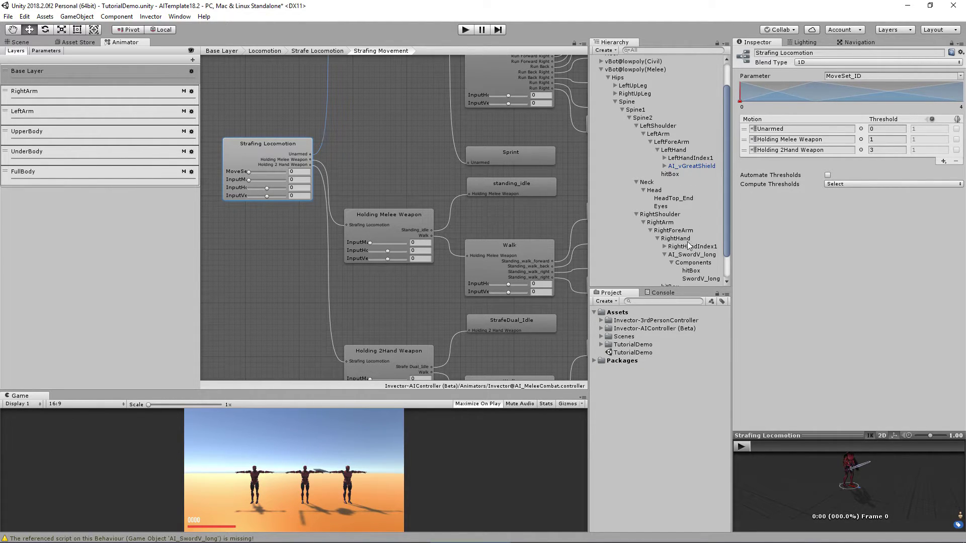
{"action": "scroll", "coordinate": [698, 250], "scroll_direction": "down", "scroll_amount": 3}
{"action": "left_click", "coordinate": [695, 227]}
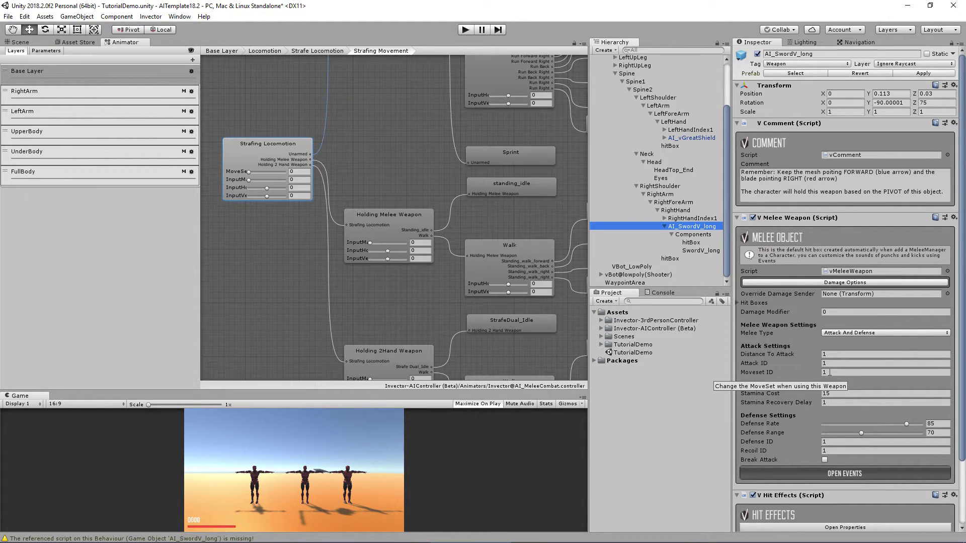
{"action": "middle_click_drag", "start_coordinate": [318, 178], "coordinate": [459, 244]}
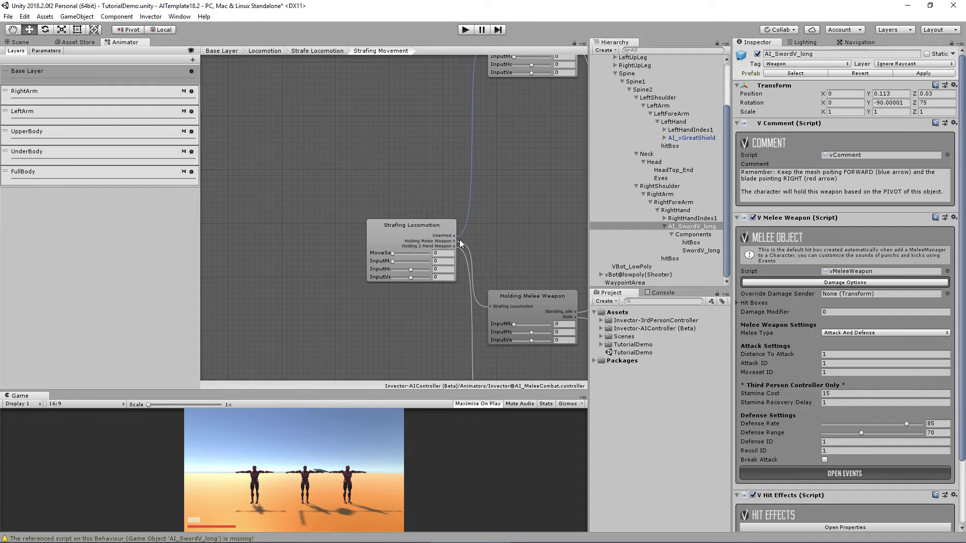
{"action": "left_click", "coordinate": [388, 235]}
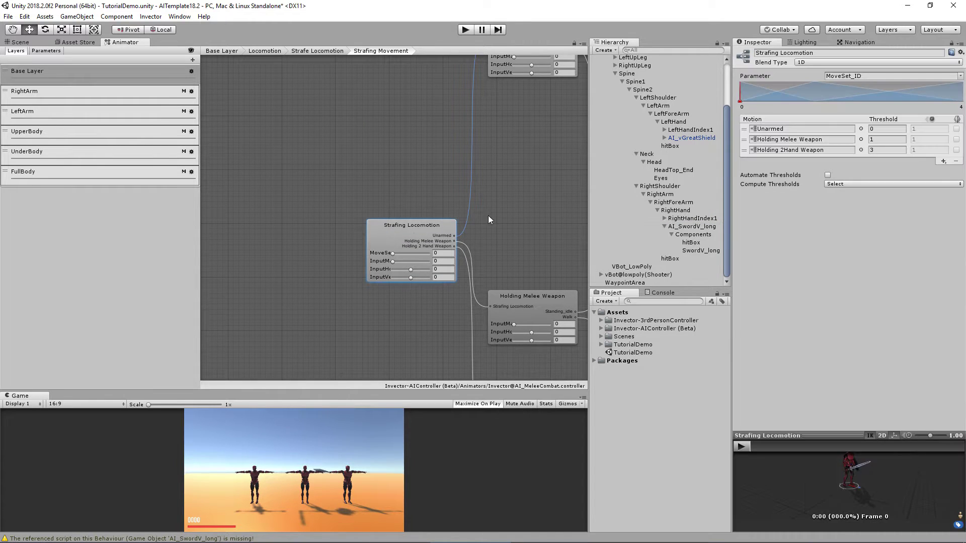
{"action": "double_click", "coordinate": [807, 140]}
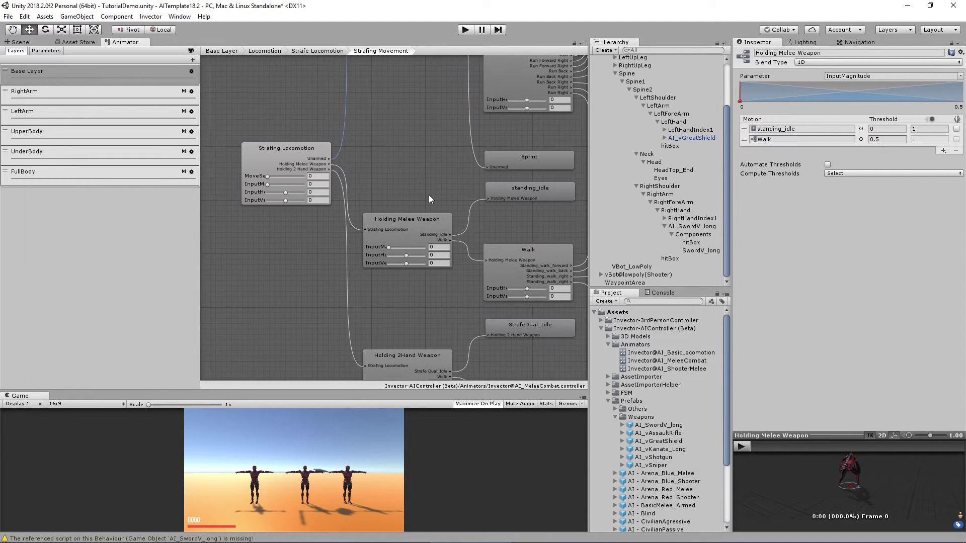
{"action": "left_click", "coordinate": [697, 227]}
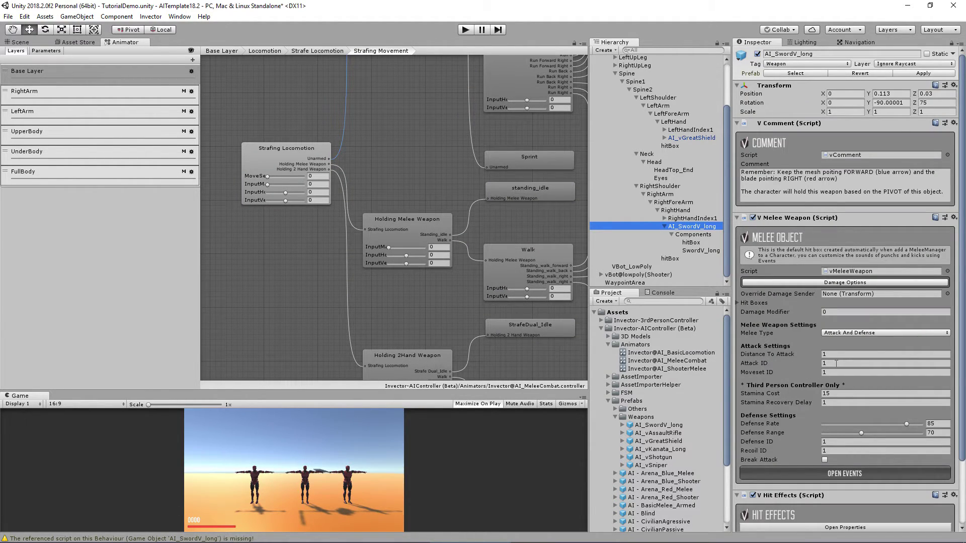
{"action": "middle_click_drag", "start_coordinate": [410, 182], "coordinate": [375, 187]}
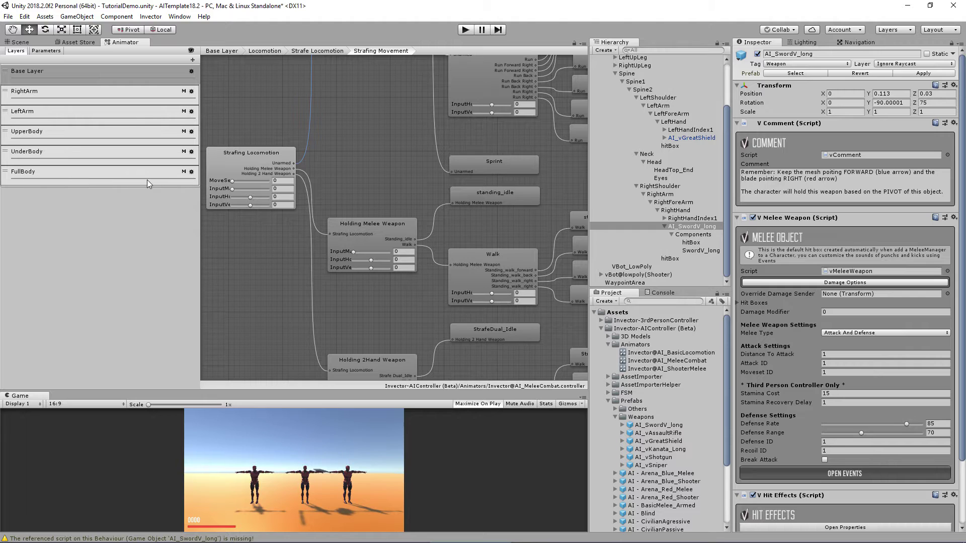
Open WeakAttacks in the FullBody layer's Attacks and compare the SwordAttack entry condition with AI_SwordV_long's Attack ID.
{"action": "left_click_drag", "start_coordinate": [201, 214], "coordinate": [149, 216]}
{"action": "left_click", "coordinate": [75, 178]}
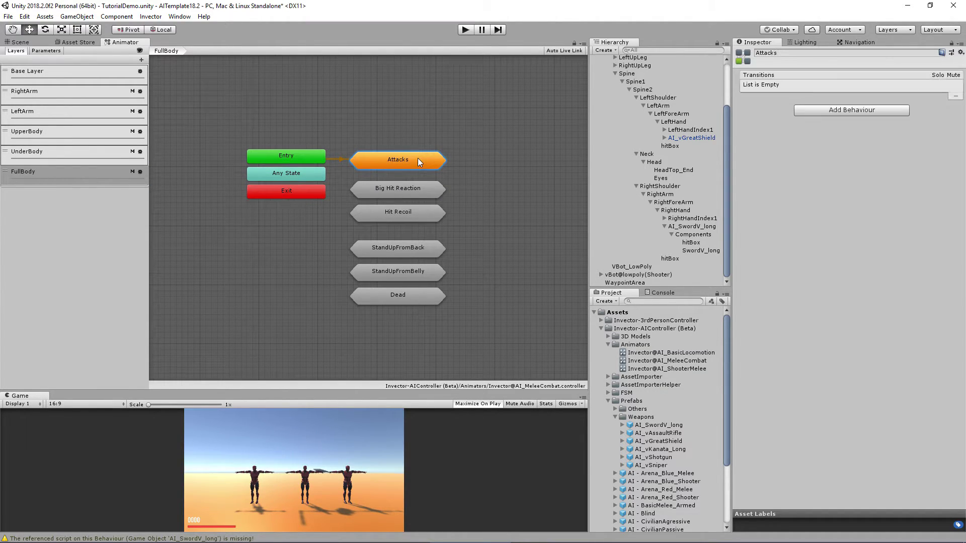
{"action": "double_click", "coordinate": [417, 159]}
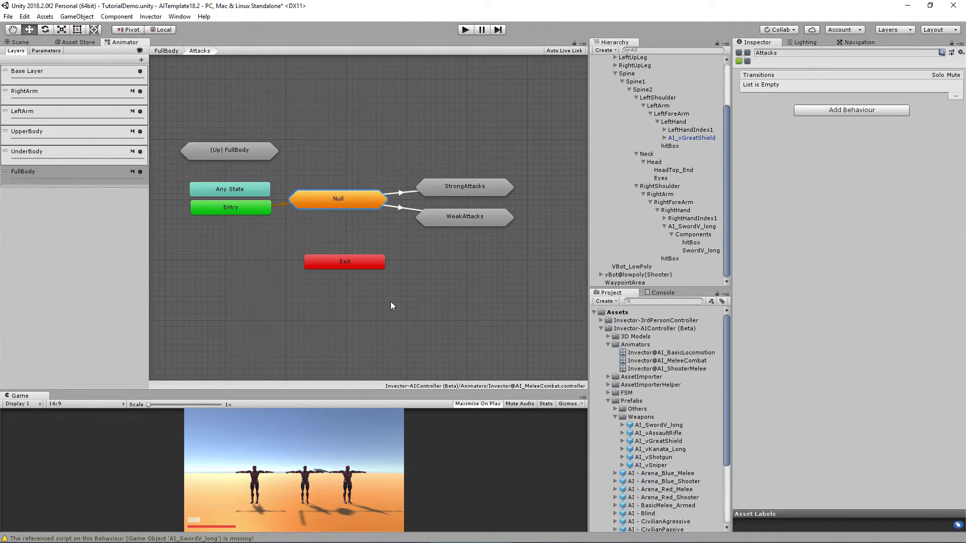
{"action": "double_click", "coordinate": [469, 216]}
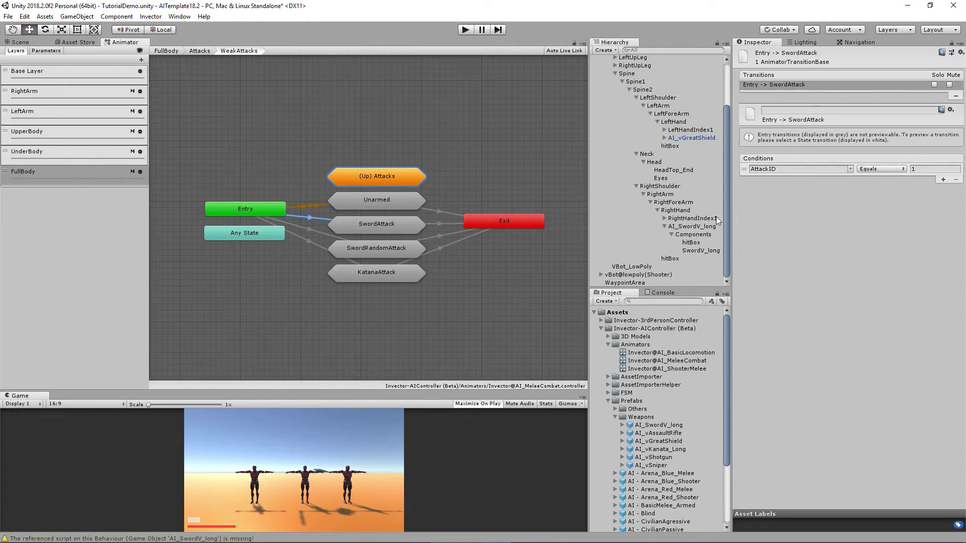
{"action": "left_click", "coordinate": [692, 227]}
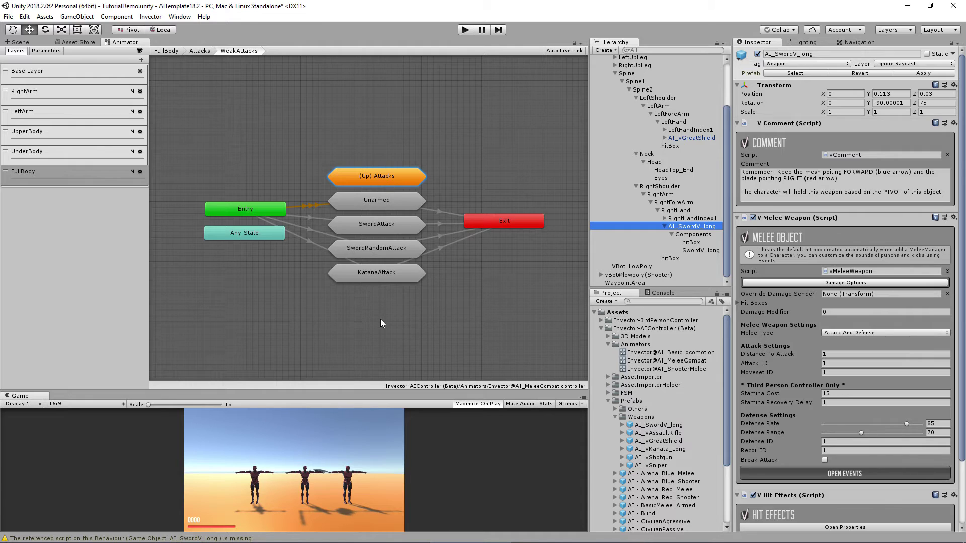
Duplicate the SwordAttack state machine within WeakAttacks and place the copy below KatanaAttack.
{"action": "left_click", "coordinate": [409, 311]}
{"action": "left_click", "coordinate": [390, 224]}
{"action": "right_click", "coordinate": [392, 226]}
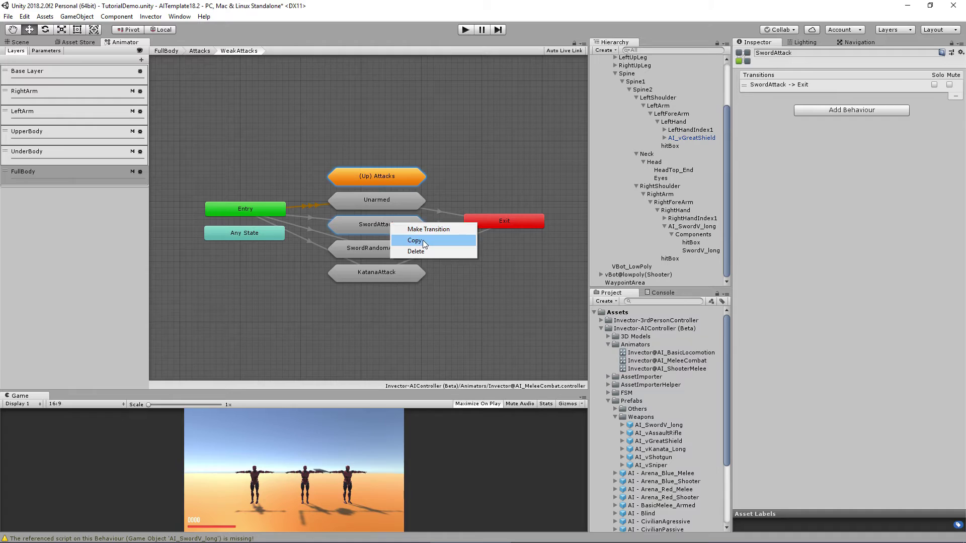
{"action": "left_click", "coordinate": [415, 240]}
{"action": "right_click", "coordinate": [440, 312]}
{"action": "left_click", "coordinate": [457, 342]}
{"action": "left_click_drag", "start_coordinate": [457, 341], "coordinate": [414, 333]}
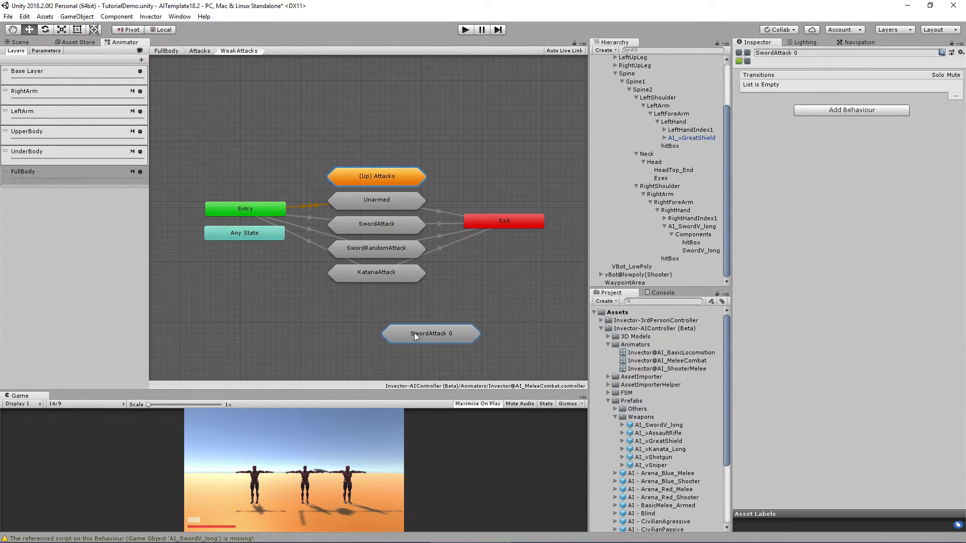
Rename the copied sword attack state machine to AxeAttack.
{"action": "left_click", "coordinate": [816, 53]}
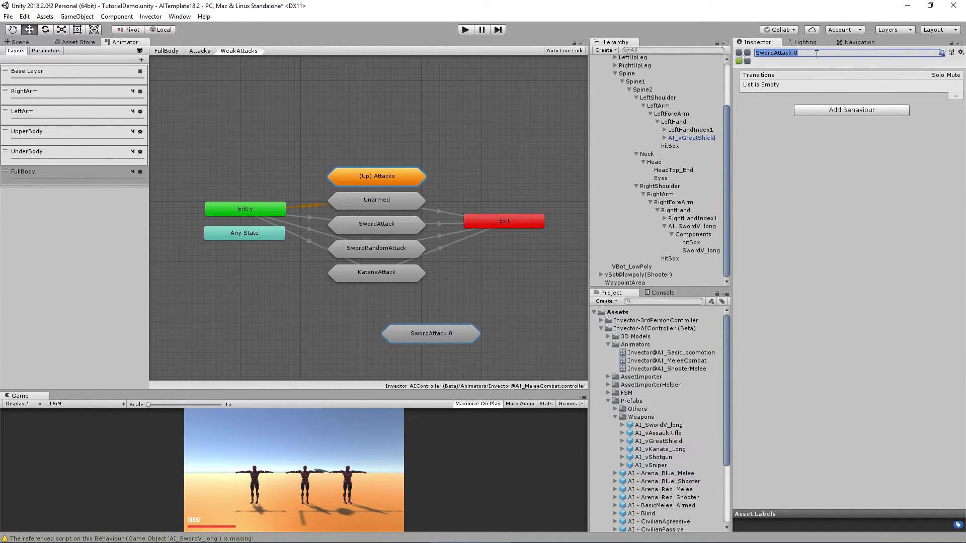
{"action": "type", "text": "AxeAttack"}
Open the AxeAttack state machine and inspect state A's motion and Melee Attack Control settings.
{"action": "double_click", "coordinate": [448, 336]}
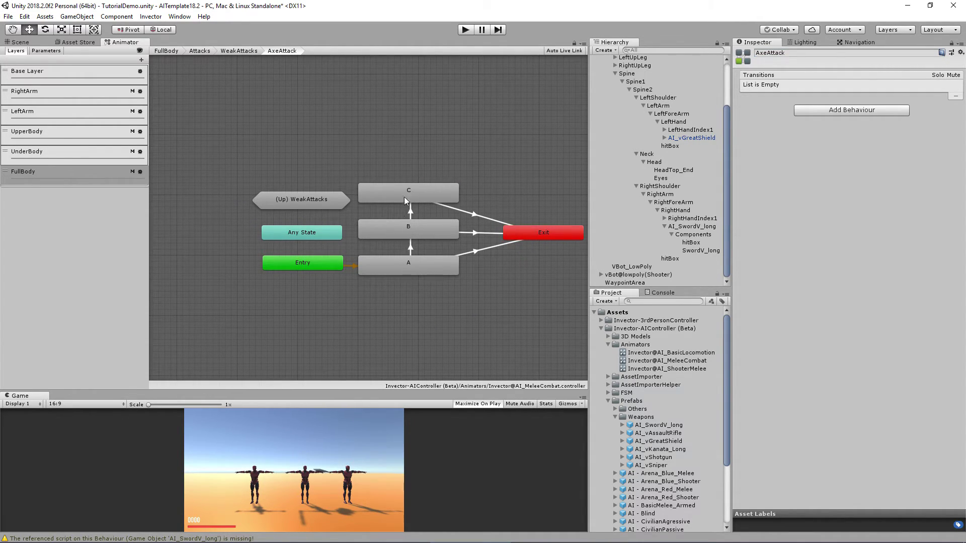
{"action": "left_click", "coordinate": [422, 272]}
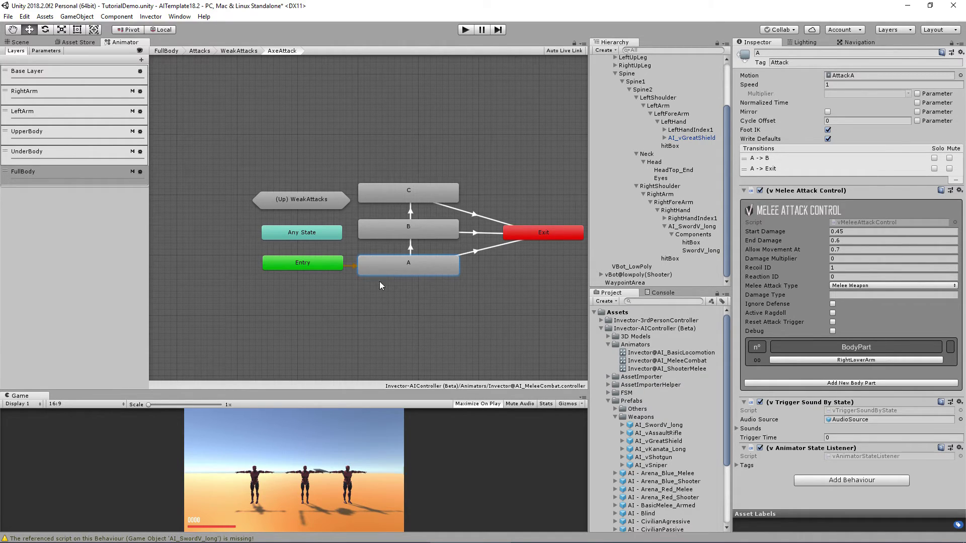
{"action": "key", "text": "a"}
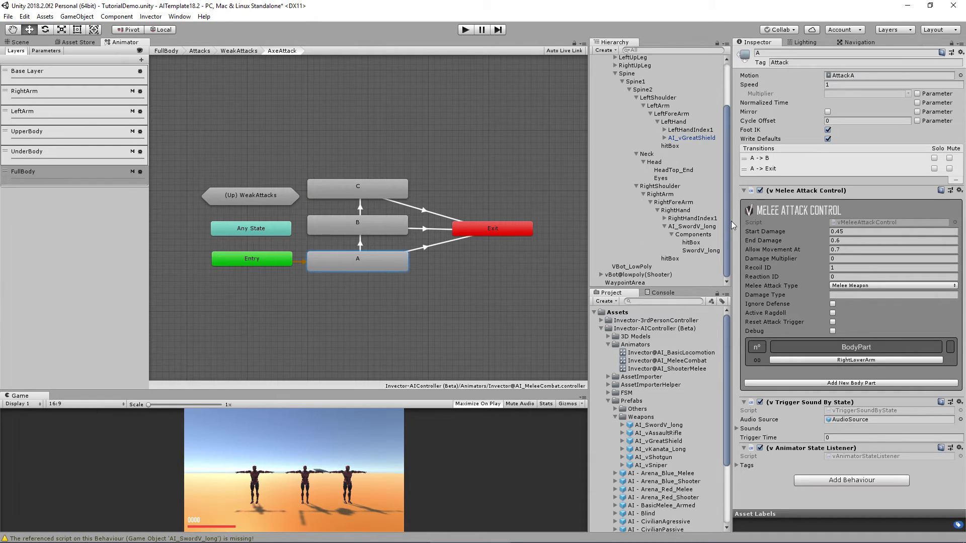
{"action": "mouse_move", "coordinate": [777, 241]}
Go back up from AxeAttack to the FullBody layer and return to the Scene view of the three bots.
{"action": "double_click", "coordinate": [213, 287]}
{"action": "key", "text": "BackSpace"}
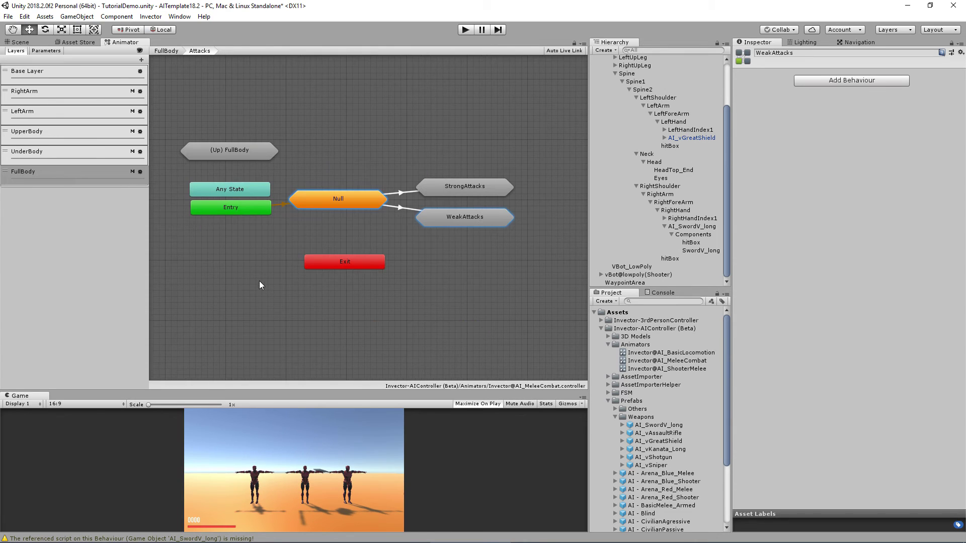
{"action": "key", "text": "BackSpace"}
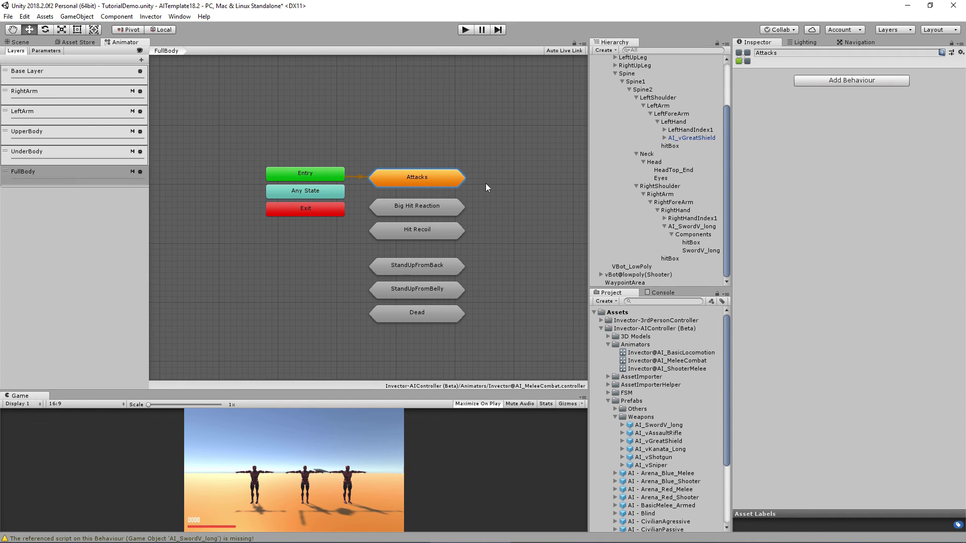
{"action": "left_click", "coordinate": [29, 43]}
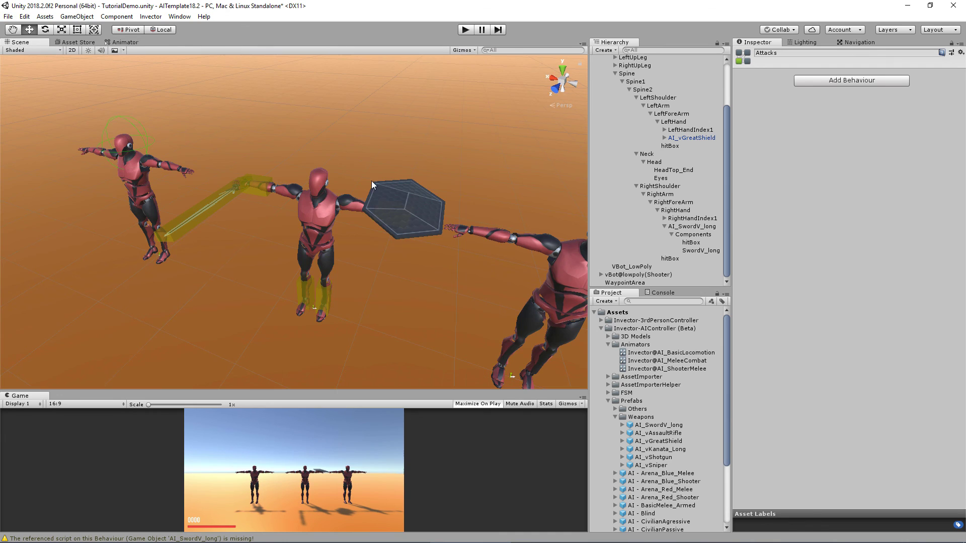
{"action": "left_click_drag", "start_coordinate": [439, 214], "coordinate": [451, 278], "text": "alt"}
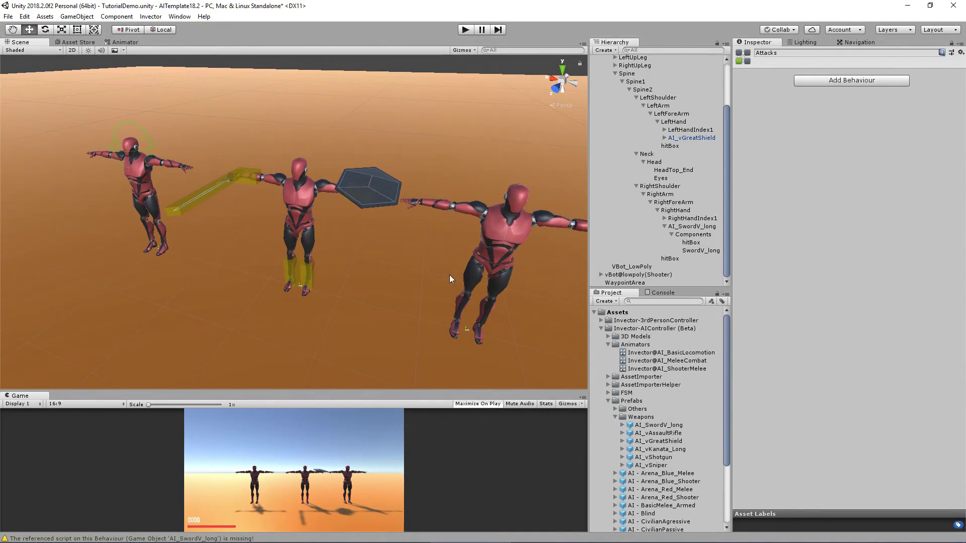